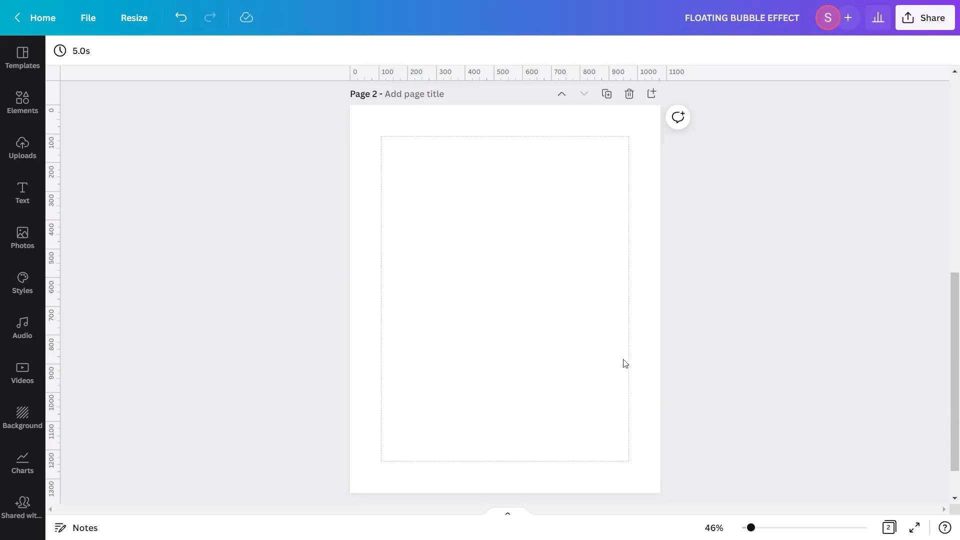
Add the uploaded tree-and-lake photo to the page and set it as the page background
{"action": "left_click", "coordinate": [35, 161]}
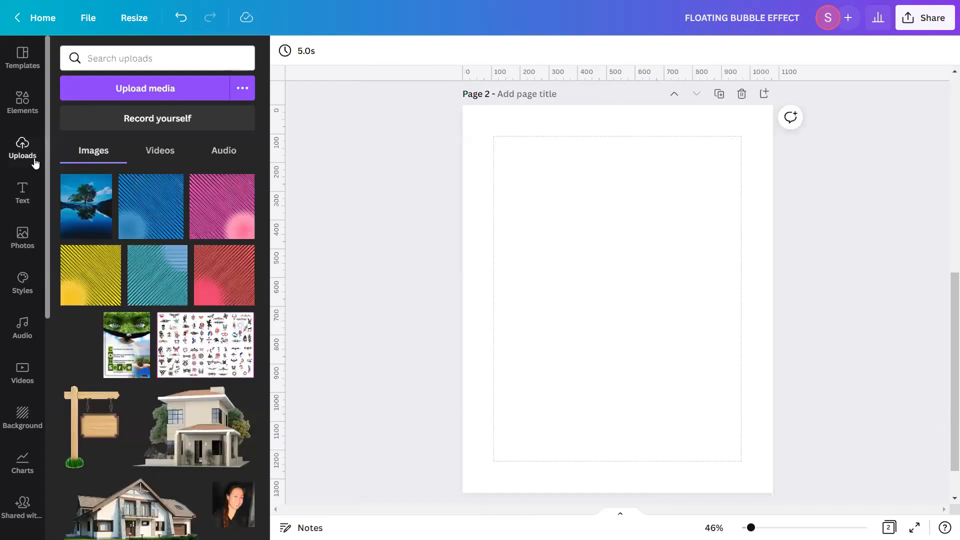
{"action": "left_click", "coordinate": [75, 214]}
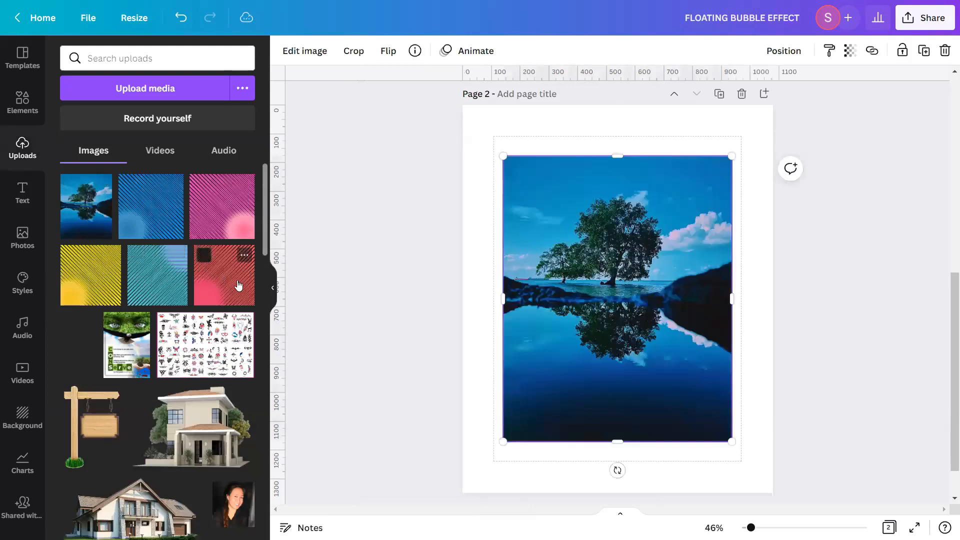
{"action": "left_click", "coordinate": [273, 287]}
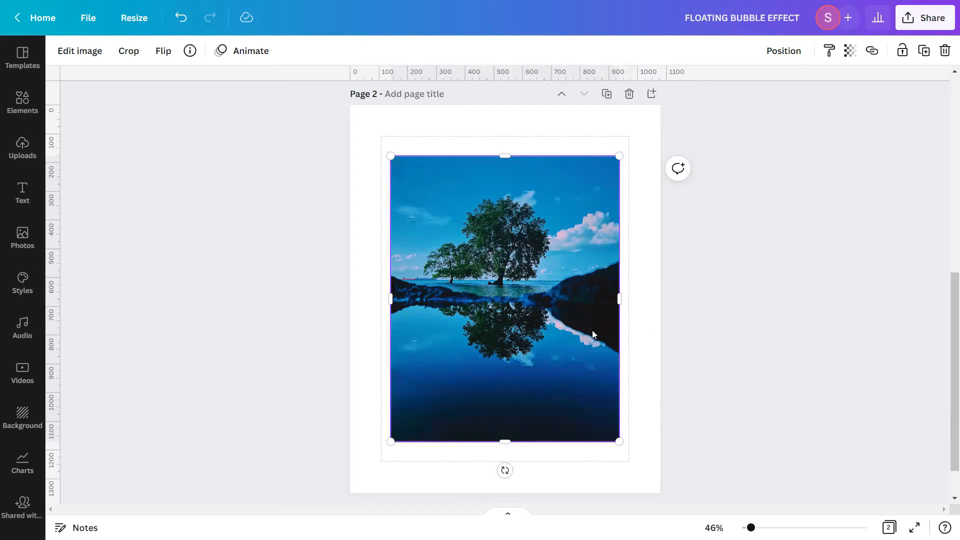
{"action": "right_click", "coordinate": [564, 334]}
{"action": "left_click", "coordinate": [615, 479]}
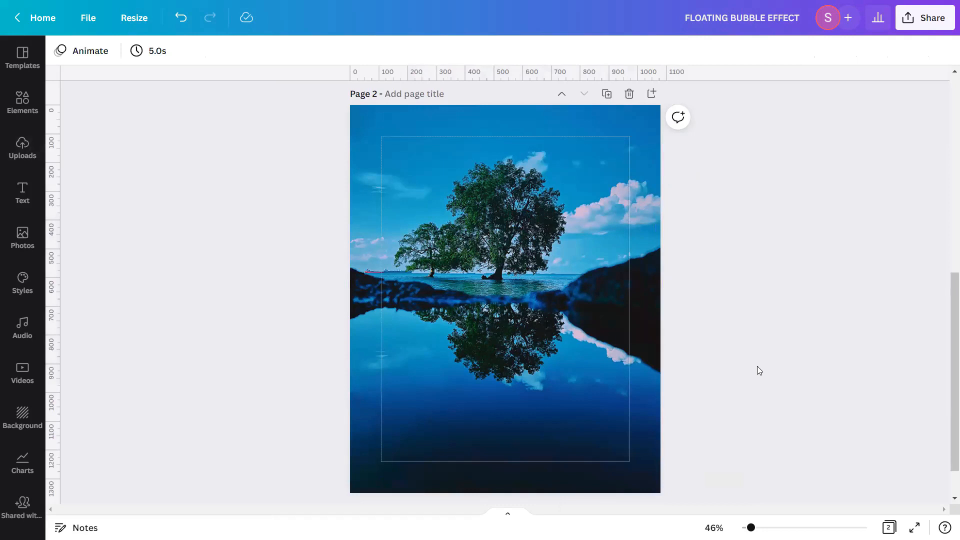
Search the elements for "FRAMES" and add the circle frame to the page
{"action": "left_click", "coordinate": [39, 111]}
{"action": "left_click", "coordinate": [185, 58]}
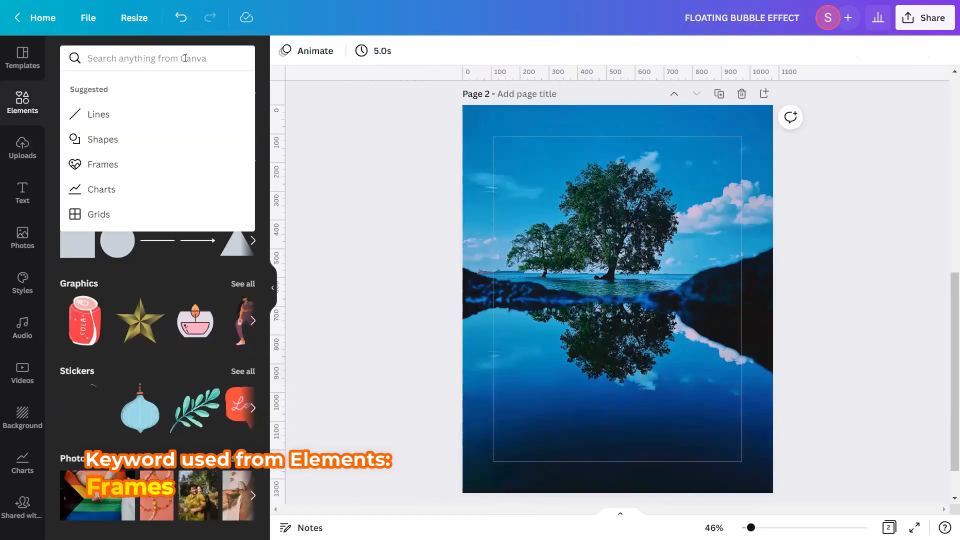
{"action": "type", "text": "FRAMES"}
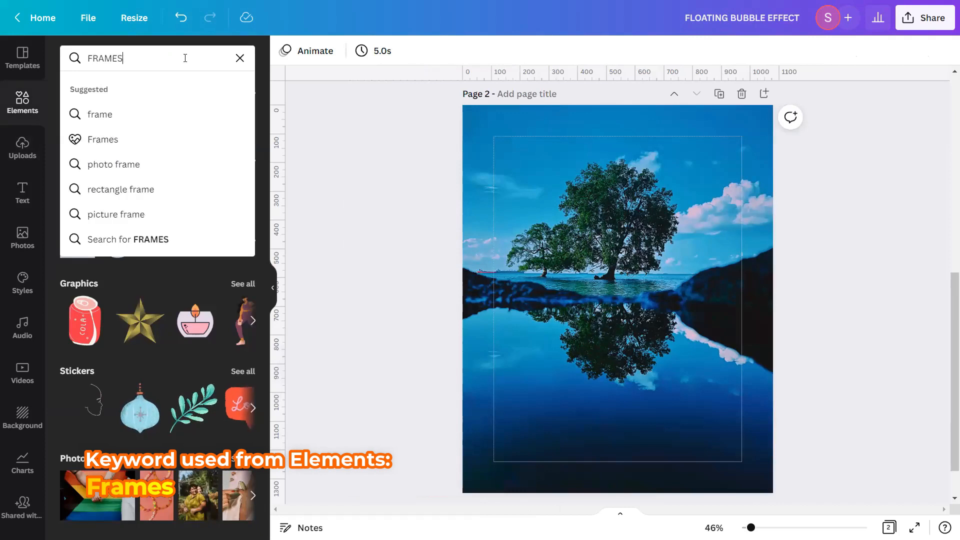
{"action": "key", "text": "Return"}
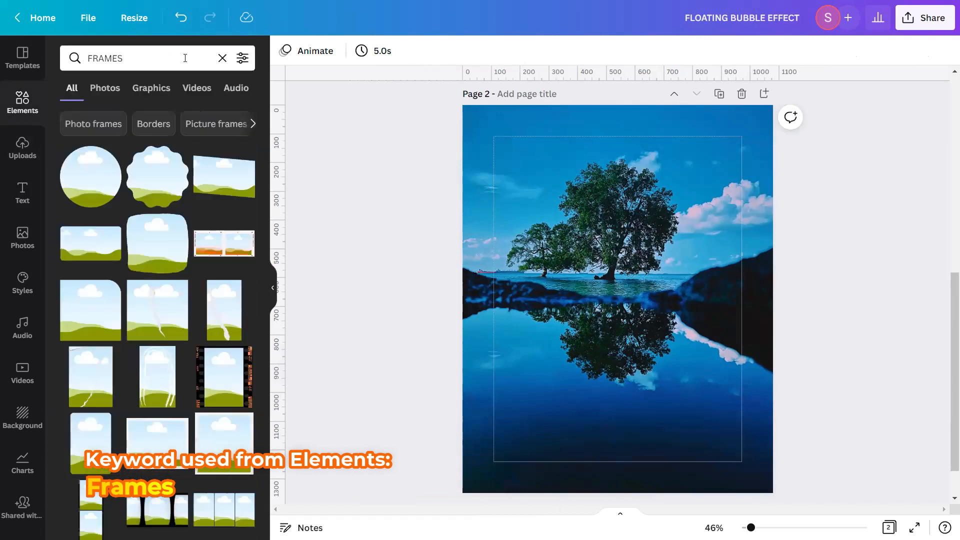
{"action": "left_click", "coordinate": [112, 157]}
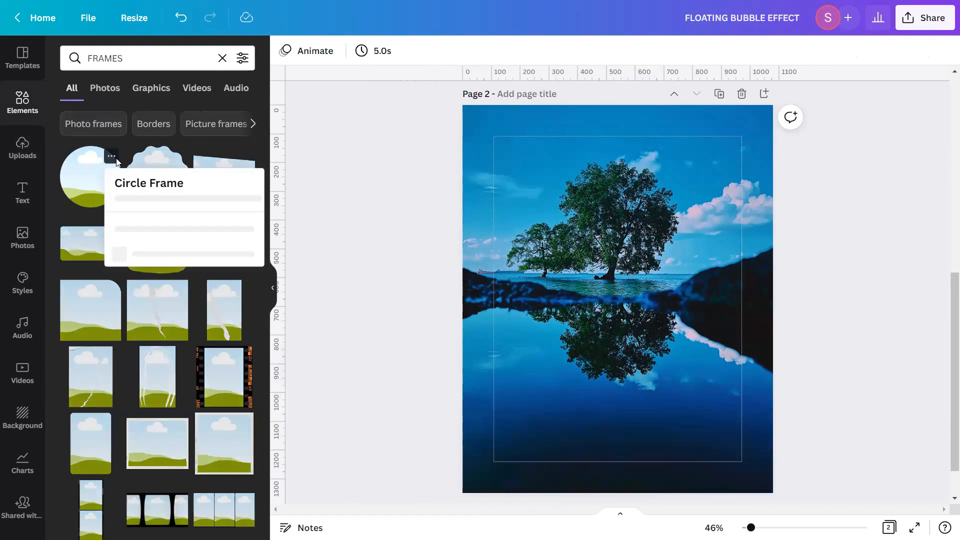
{"action": "left_click", "coordinate": [87, 174]}
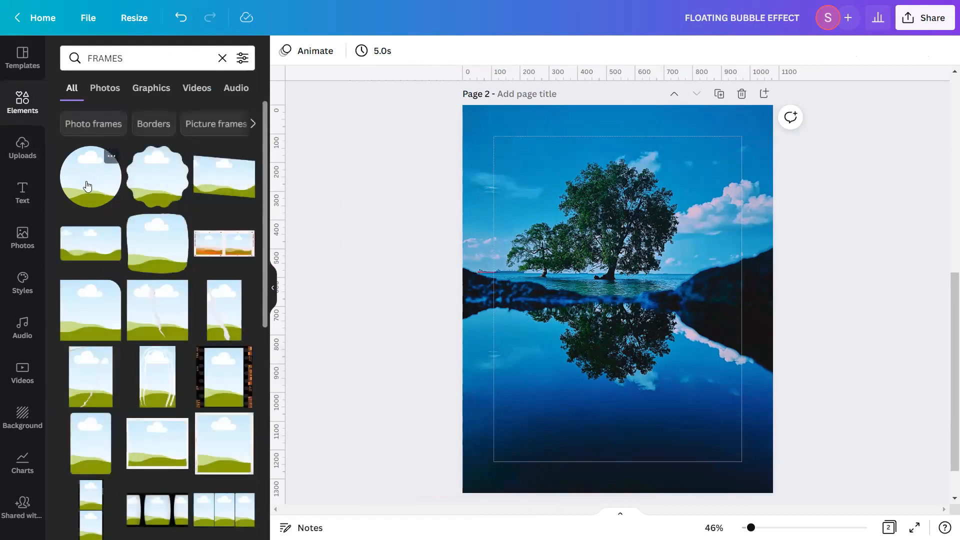
{"action": "left_click", "coordinate": [87, 186]}
{"action": "left_click", "coordinate": [222, 58]}
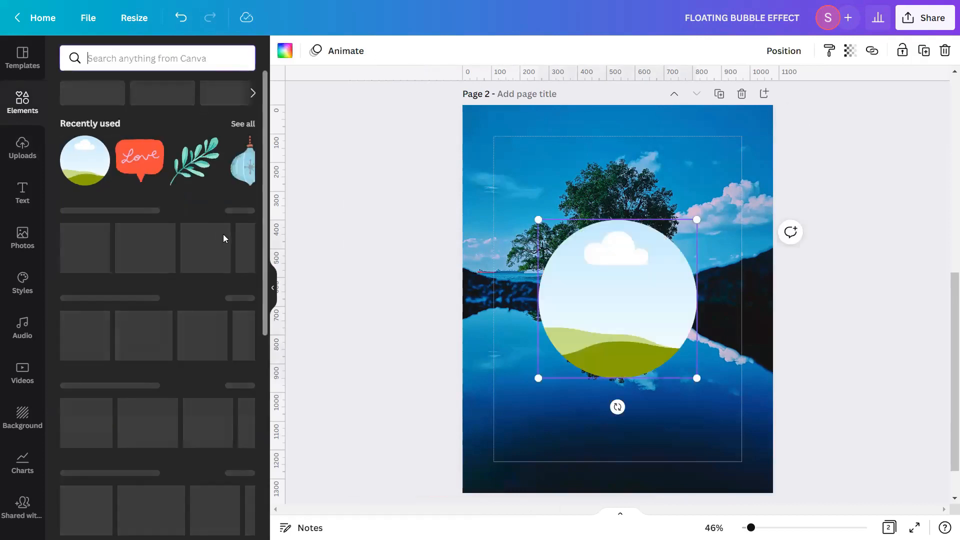
Enlarge the circle frame and position it over the centre of the page
{"action": "left_click", "coordinate": [274, 288]}
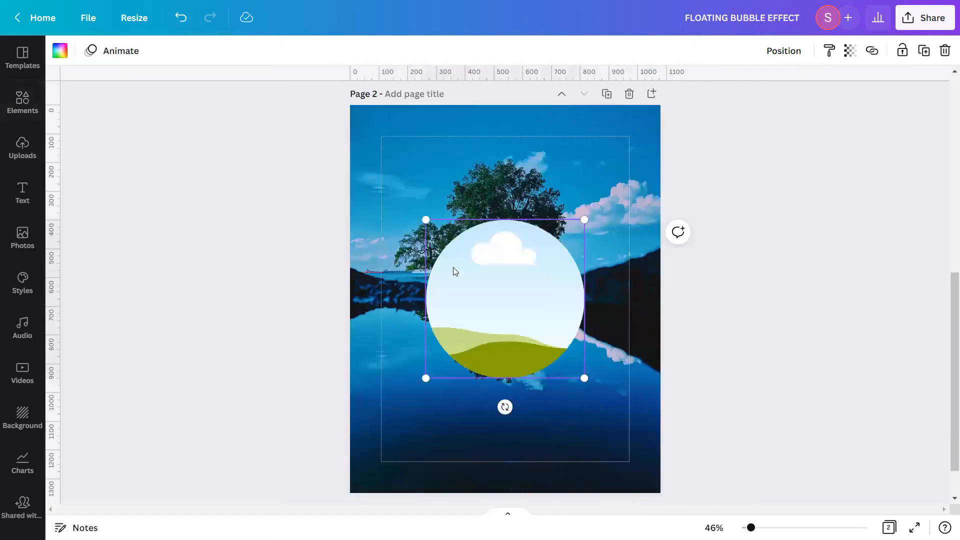
{"action": "left_click_drag", "start_coordinate": [425, 214], "coordinate": [397, 188]}
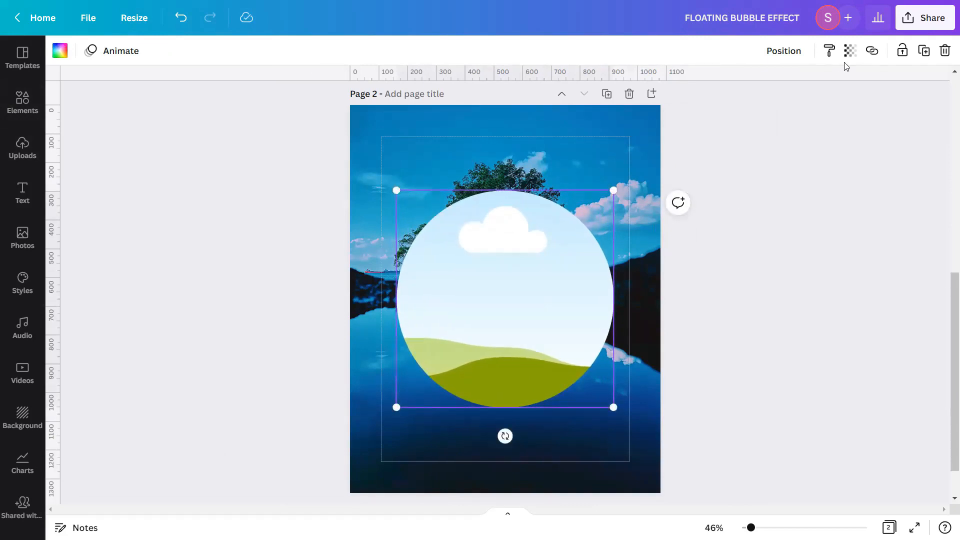
{"action": "left_click", "coordinate": [795, 55]}
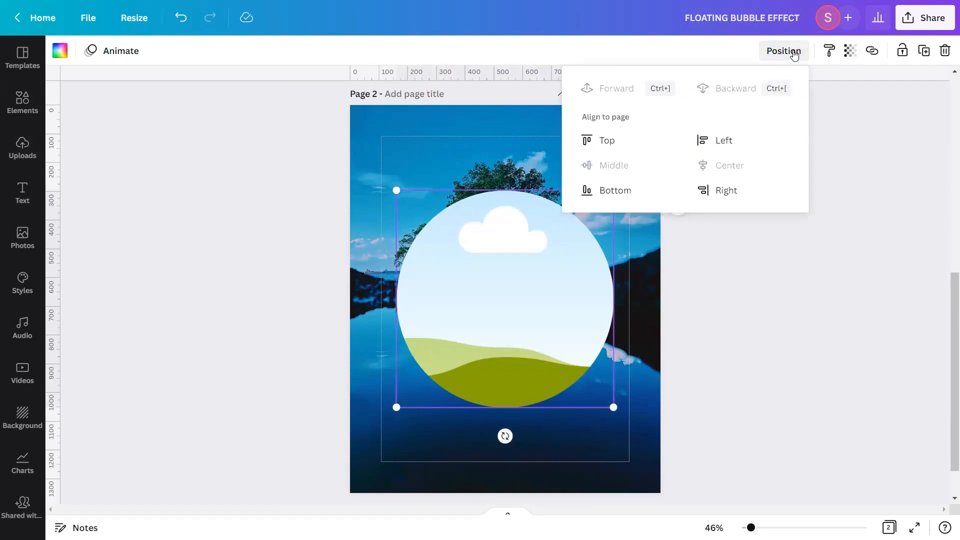
{"action": "left_click", "coordinate": [761, 244]}
{"action": "left_click", "coordinate": [761, 249]}
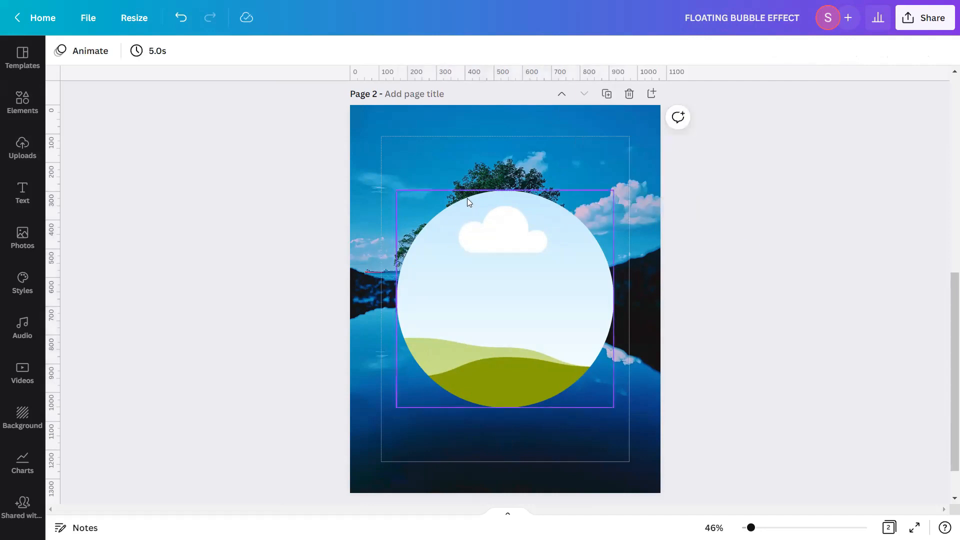
Place the same tree-and-lake photo into the circle frame
{"action": "left_click", "coordinate": [20, 144]}
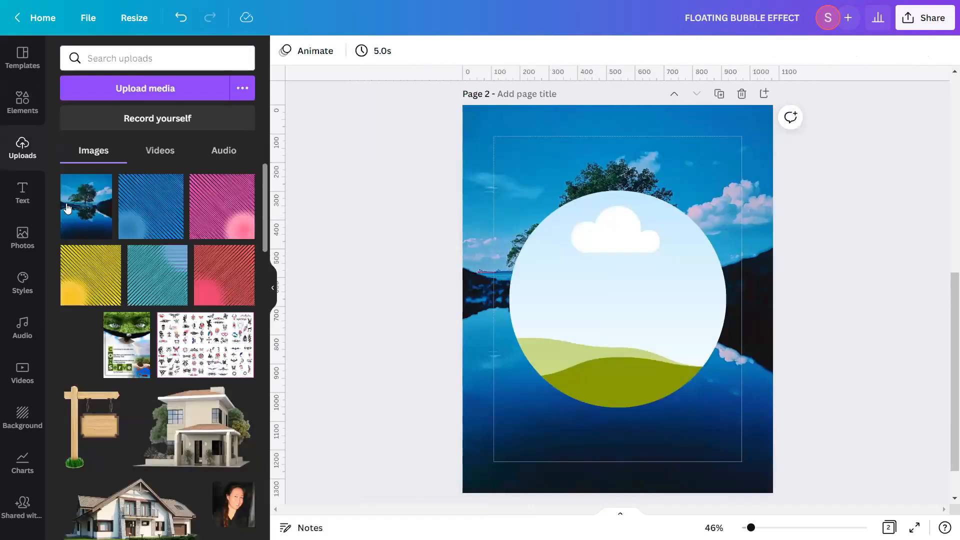
{"action": "left_click", "coordinate": [86, 205]}
{"action": "left_click", "coordinate": [275, 291]}
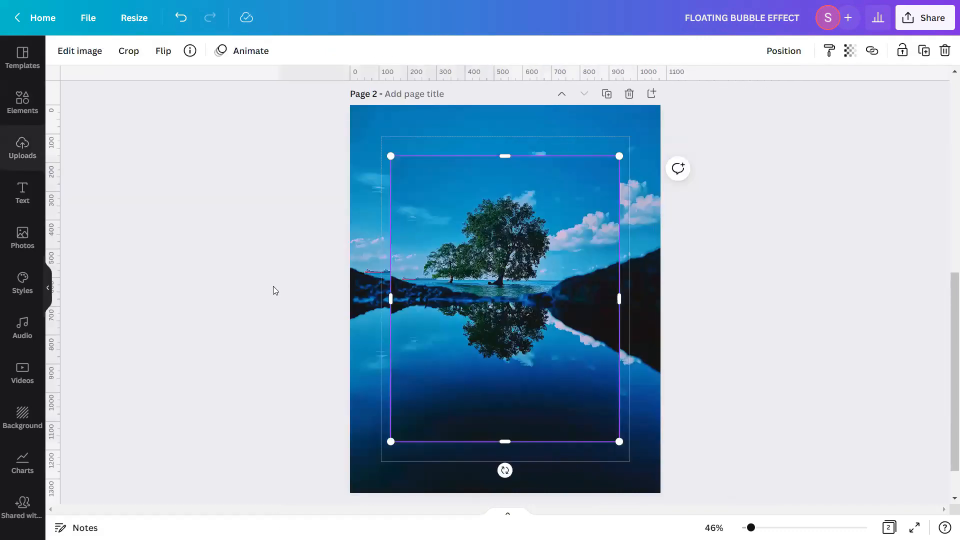
{"action": "left_click_drag", "start_coordinate": [529, 292], "coordinate": [528, 295]}
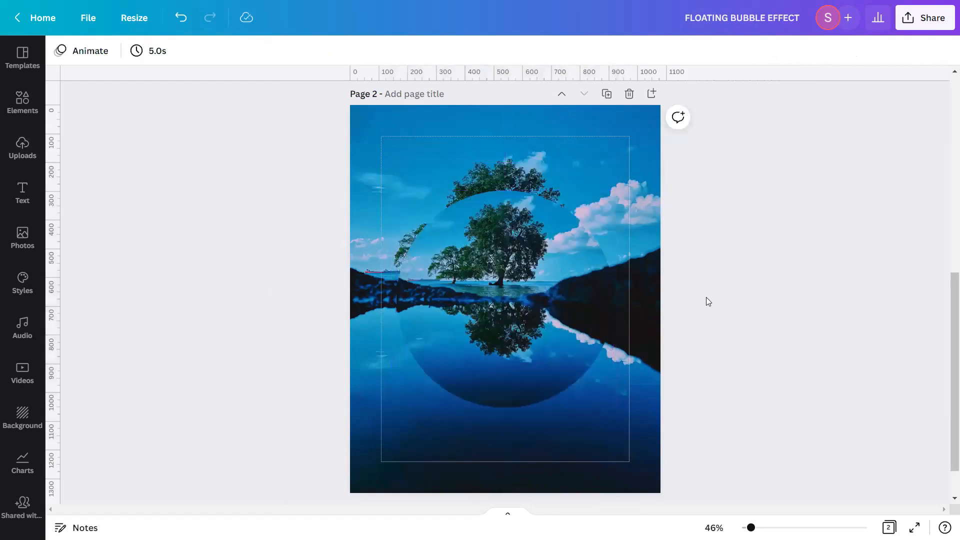
Resize the photo inside the circle frame so it spans the whole page, matching the background
{"action": "left_click", "coordinate": [544, 272]}
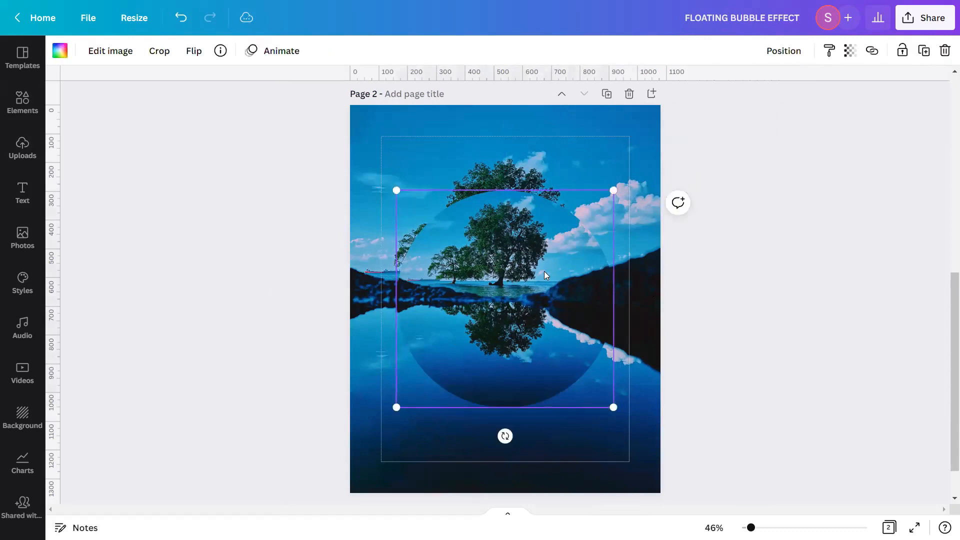
{"action": "left_click", "coordinate": [785, 51]}
{"action": "left_click", "coordinate": [785, 52]}
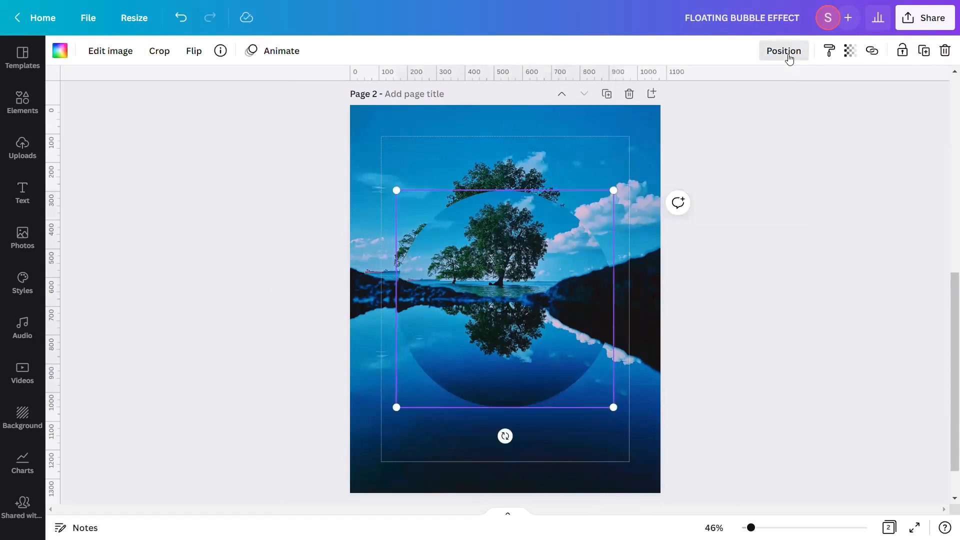
{"action": "double_click", "coordinate": [518, 288]}
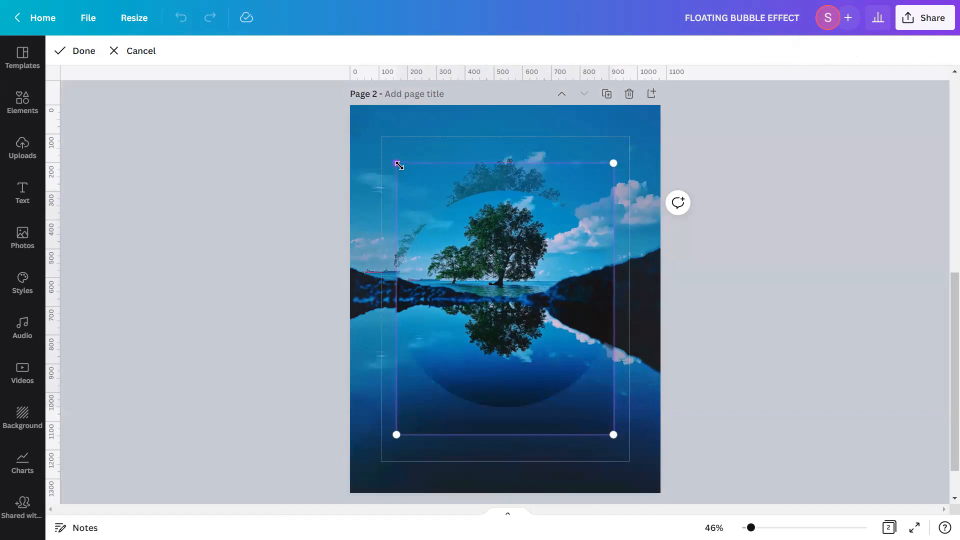
{"action": "left_click_drag", "start_coordinate": [398, 165], "coordinate": [350, 104]}
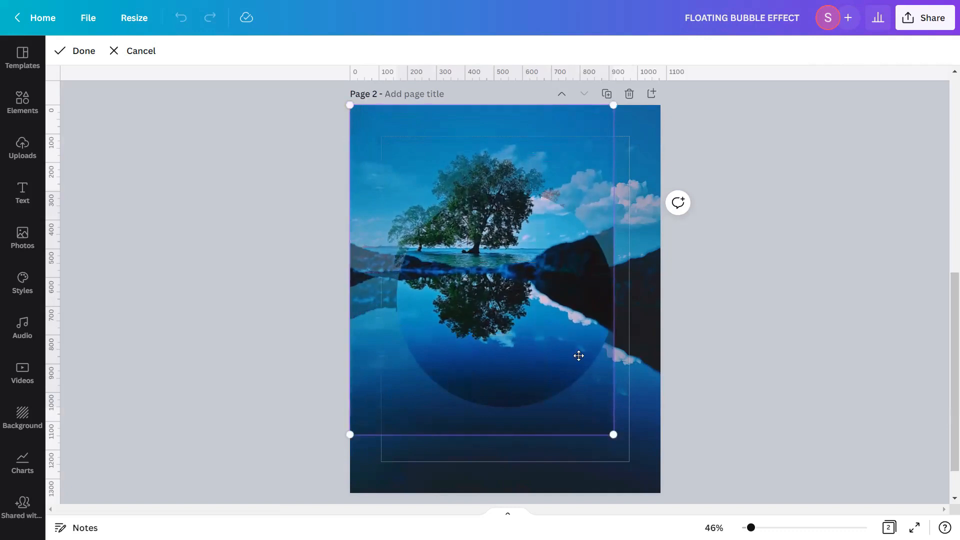
{"action": "scroll", "coordinate": [582, 375], "scroll_direction": "down", "scroll_amount": 1}
{"action": "left_click_drag", "start_coordinate": [614, 385], "coordinate": [613, 481]}
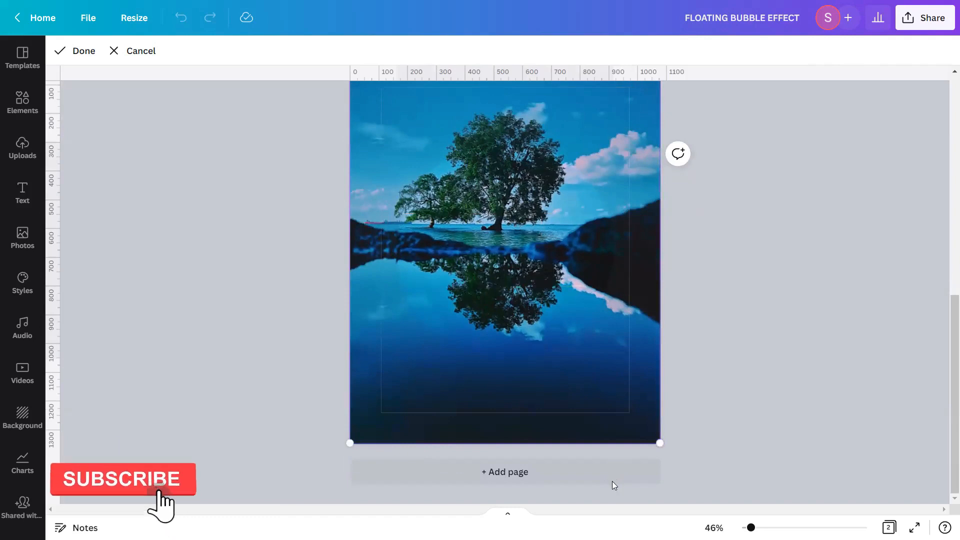
{"action": "scroll", "coordinate": [612, 456], "scroll_direction": "up", "scroll_amount": 3}
{"action": "scroll", "coordinate": [612, 456], "scroll_direction": "down", "scroll_amount": 2}
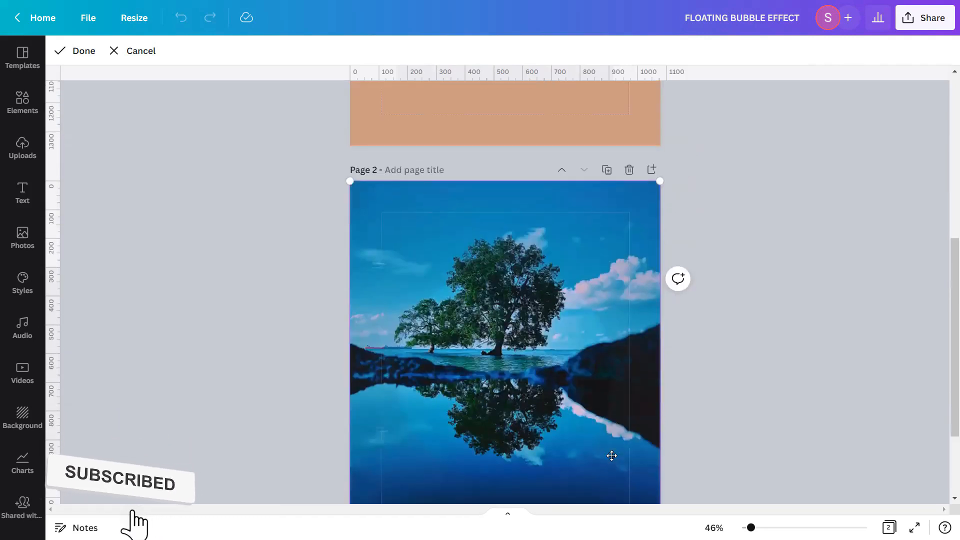
{"action": "scroll", "coordinate": [619, 445], "scroll_direction": "down", "scroll_amount": 1}
{"action": "scroll", "coordinate": [621, 446], "scroll_direction": "down", "scroll_amount": 1}
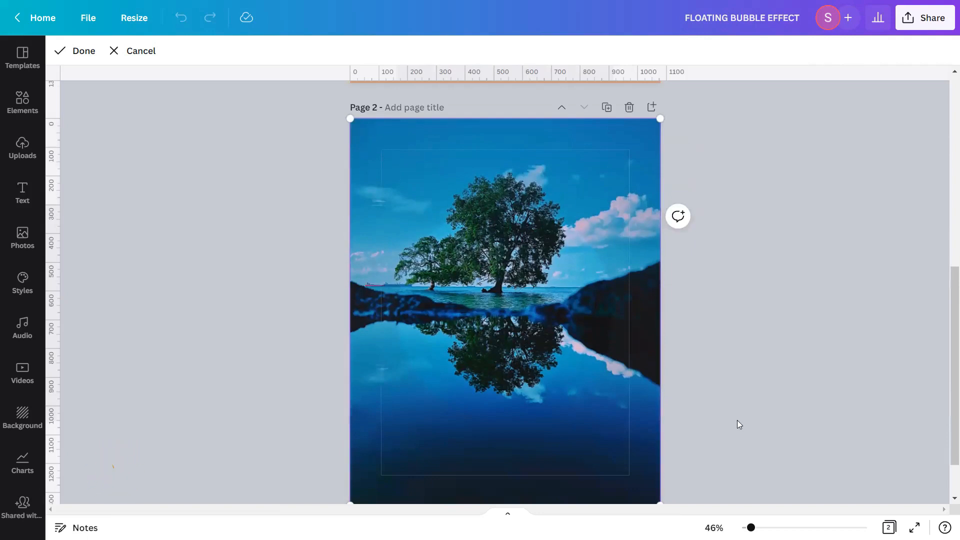
{"action": "scroll", "coordinate": [738, 420], "scroll_direction": "down", "scroll_amount": 1}
{"action": "scroll", "coordinate": [738, 420], "scroll_direction": "up", "scroll_amount": 1}
{"action": "key", "text": "ctrl+v"}
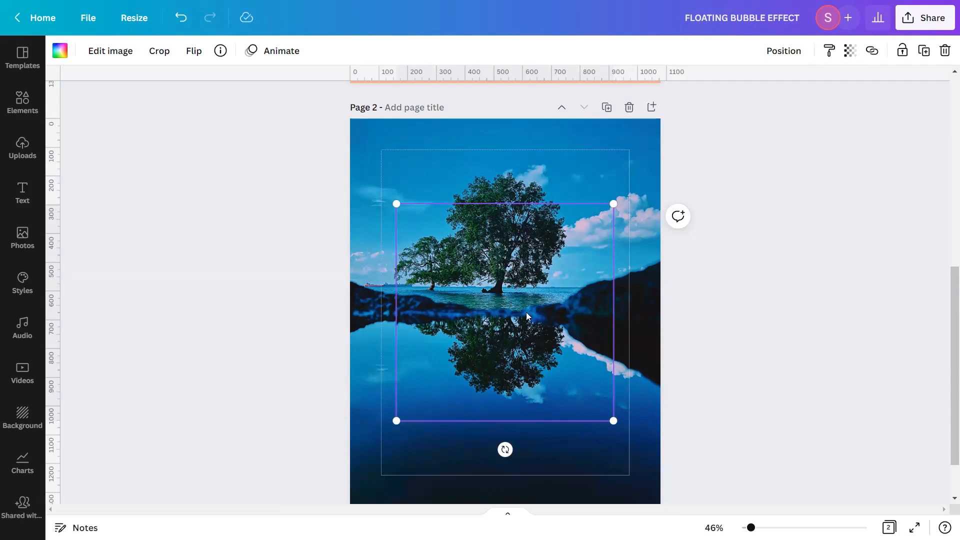
{"action": "left_click", "coordinate": [732, 337]}
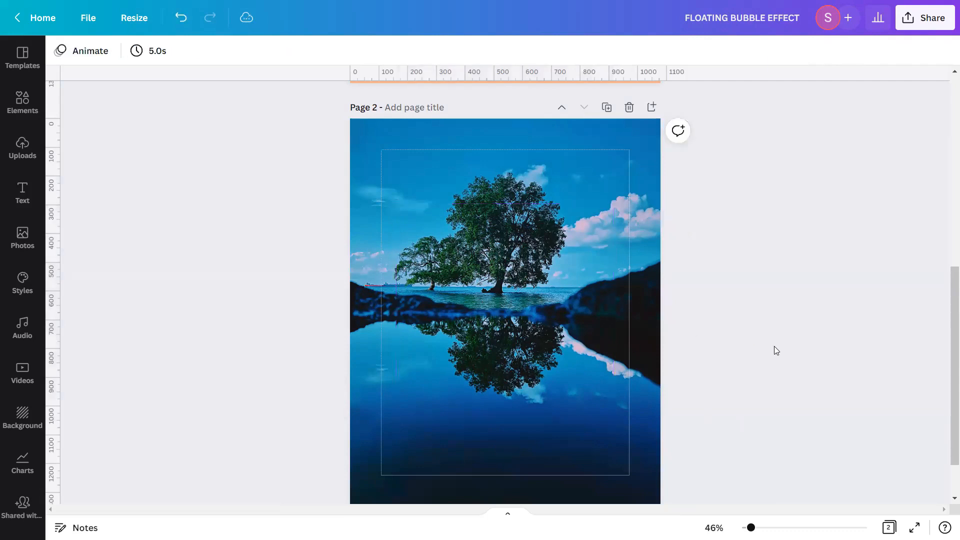
Duplicate the page and delete the background photo from the copy, leaving only the circle
{"action": "left_click", "coordinate": [607, 107]}
{"action": "left_click", "coordinate": [840, 382]}
{"action": "left_click_drag", "start_coordinate": [945, 376], "coordinate": [948, 388]}
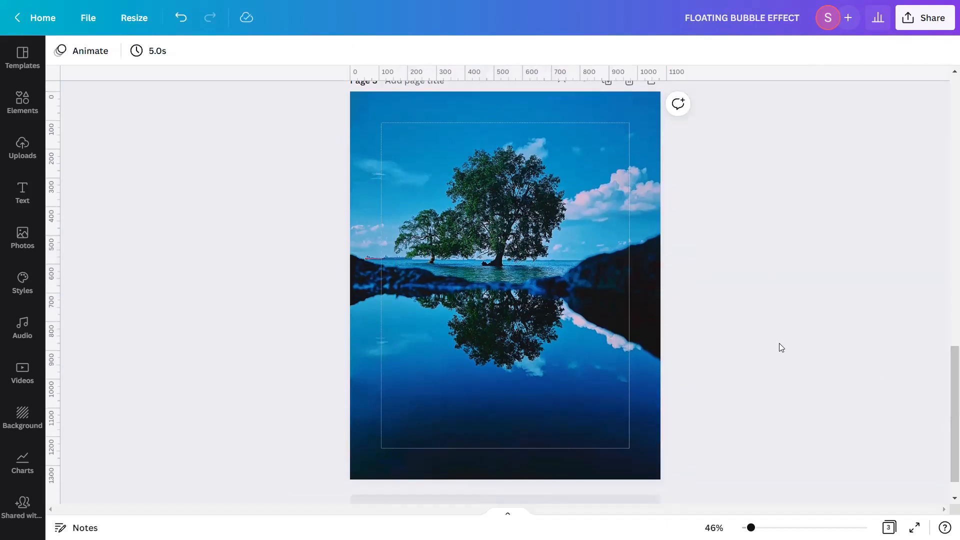
{"action": "left_click", "coordinate": [649, 203]}
{"action": "key", "text": "Delete"}
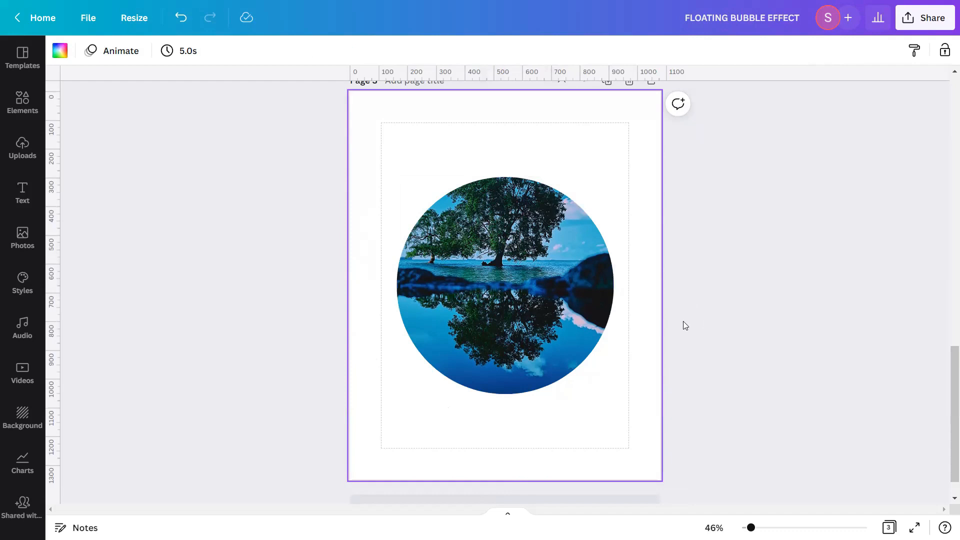
Select the circle-framed photo and lock it in place
{"action": "left_click", "coordinate": [616, 288]}
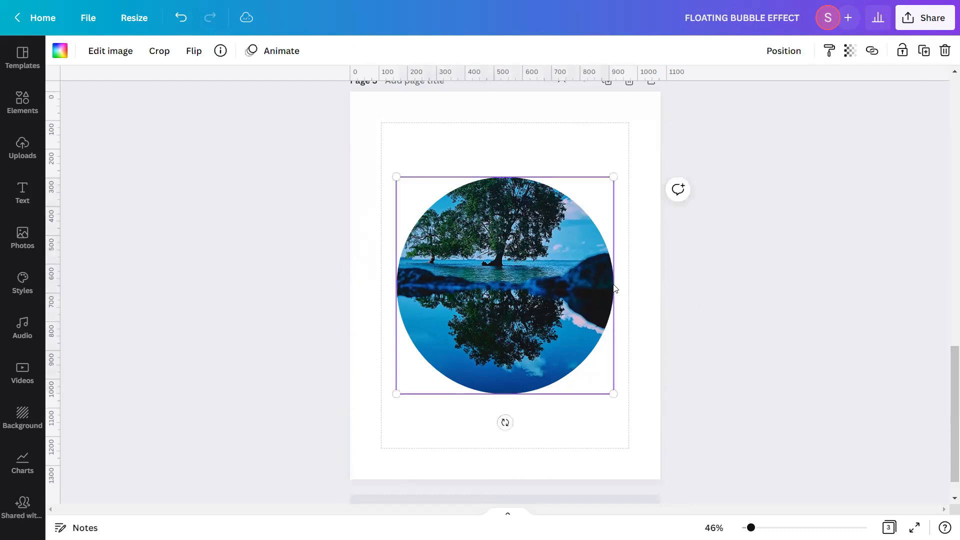
{"action": "left_click", "coordinate": [902, 51]}
{"action": "left_click", "coordinate": [925, 50]}
{"action": "left_click", "coordinate": [779, 275]}
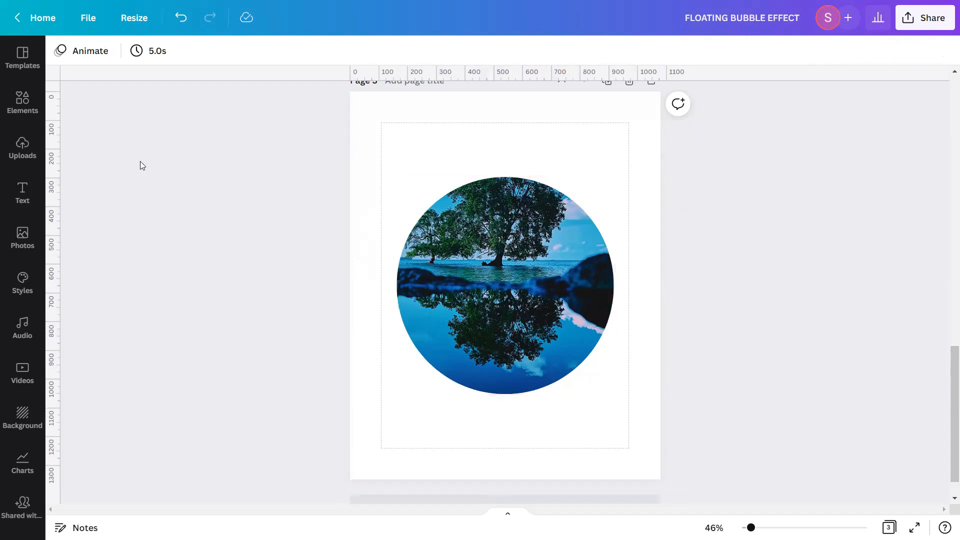
Search the Elements graphics for "WATER DROP TRANSPARENT OVERLAY"
{"action": "left_click", "coordinate": [22, 102]}
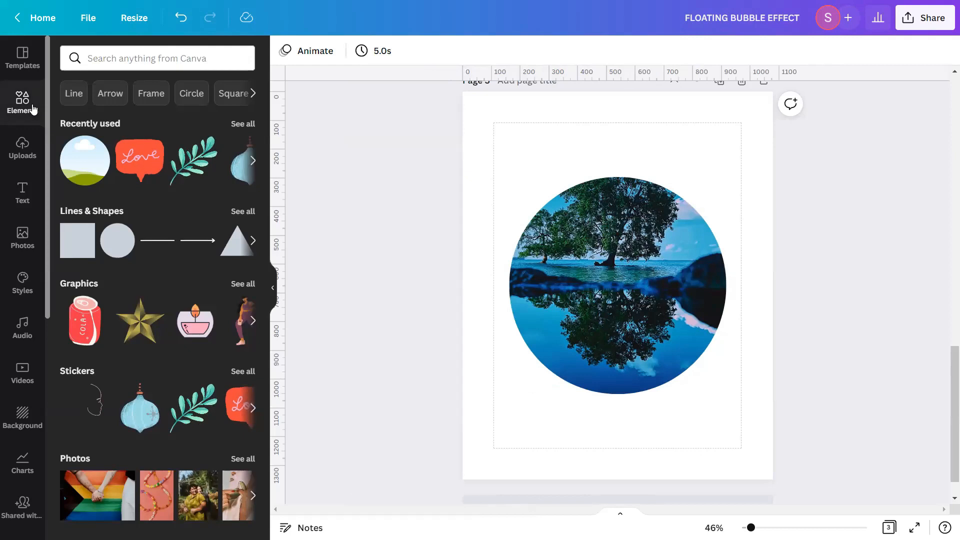
{"action": "left_click", "coordinate": [104, 59]}
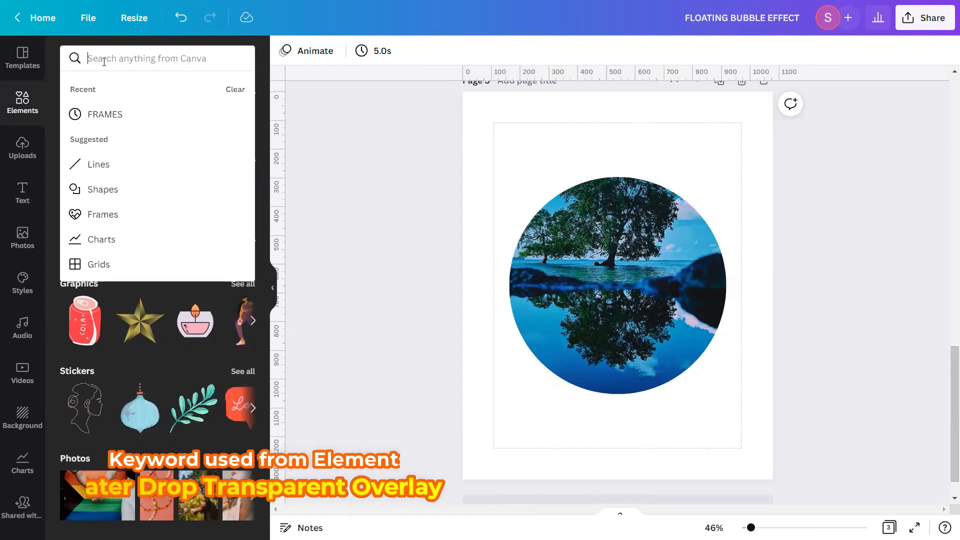
{"action": "type", "text": "WATER D"}
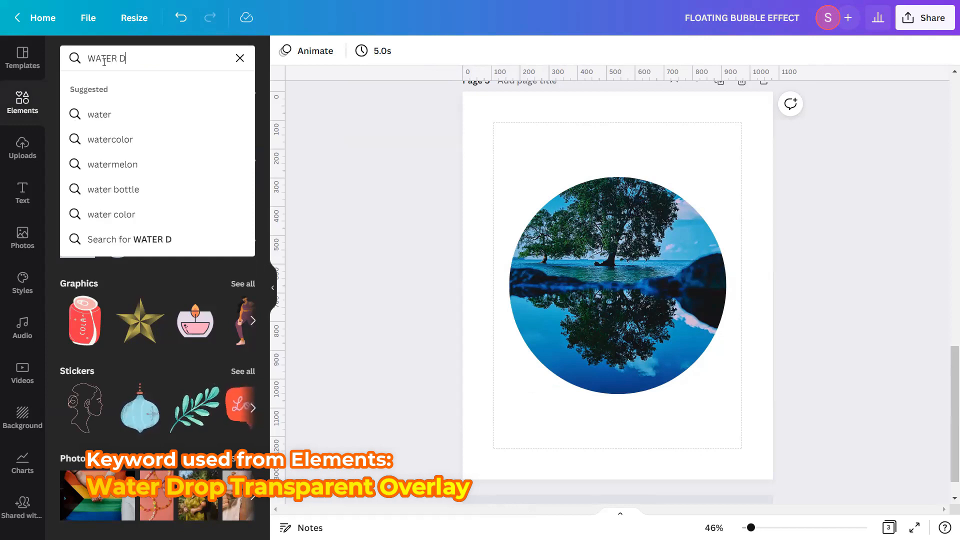
{"action": "type", "text": "ROP TRA"}
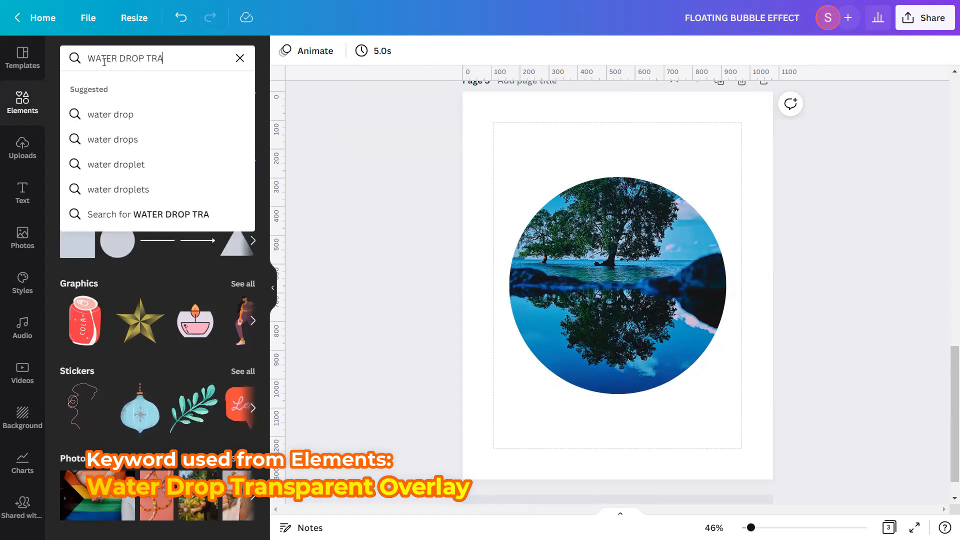
{"action": "type", "text": "NSPARENT OVERLAT"}
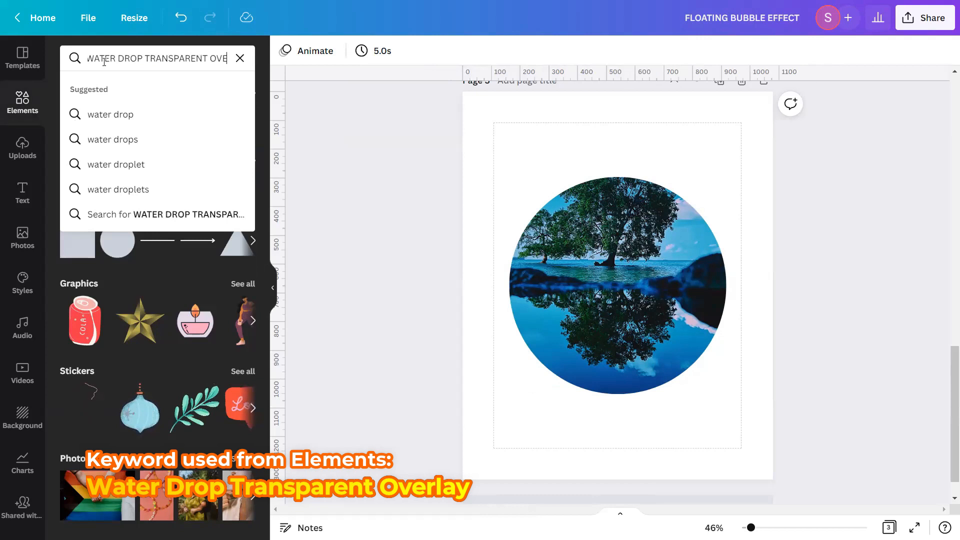
{"action": "key", "text": "BackSpace"}
{"action": "type", "text": "Y"}
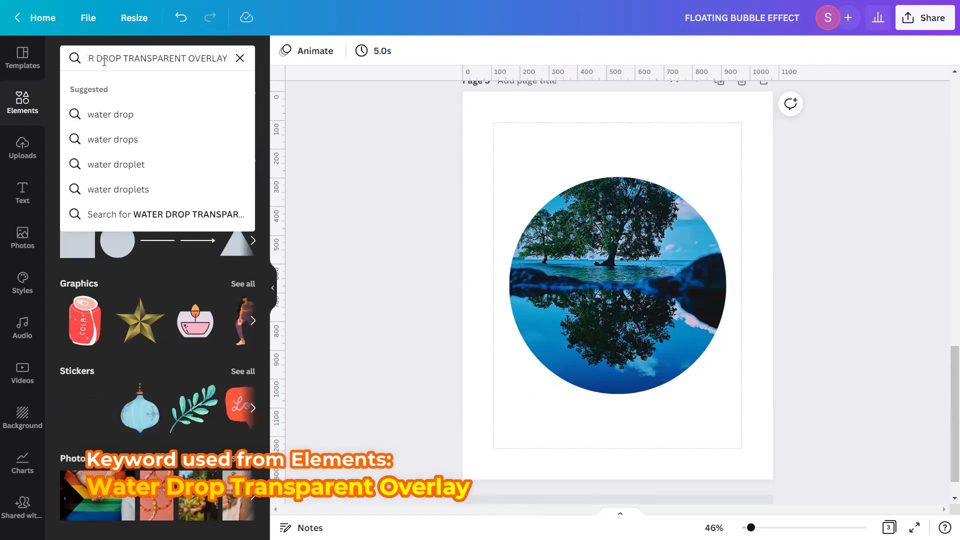
{"action": "key", "text": "Return"}
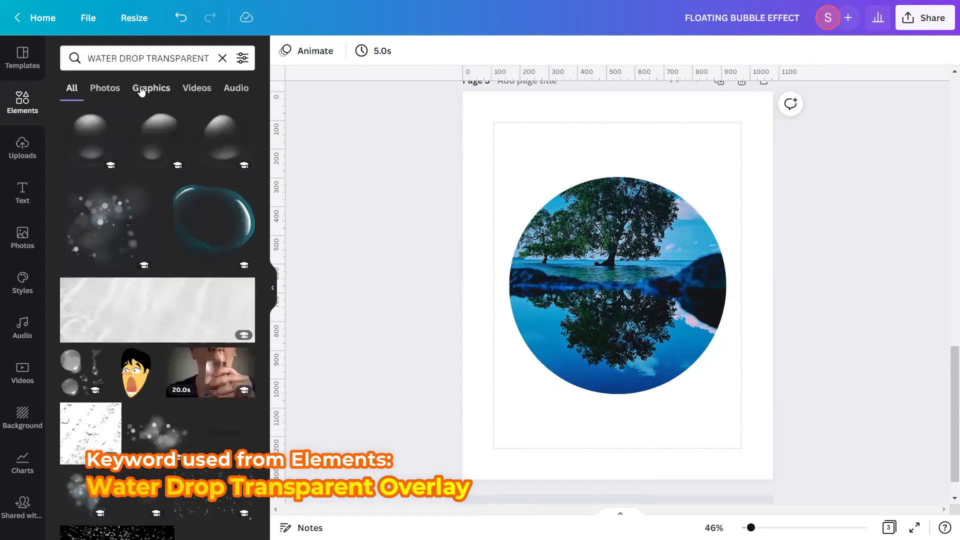
{"action": "left_click", "coordinate": [141, 90]}
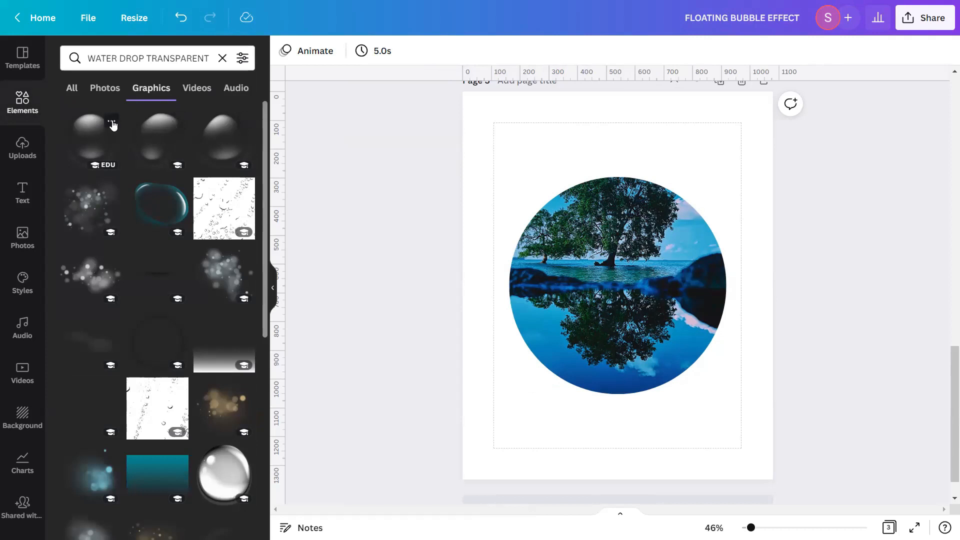
Open the first water-drop result's details and browse similar water-drop graphics
{"action": "left_click", "coordinate": [111, 123]}
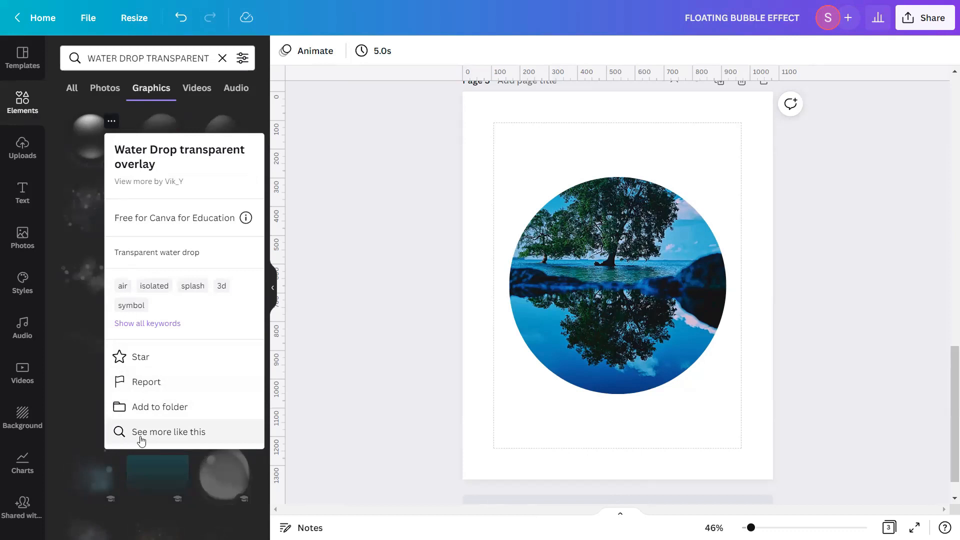
{"action": "left_click", "coordinate": [190, 432]}
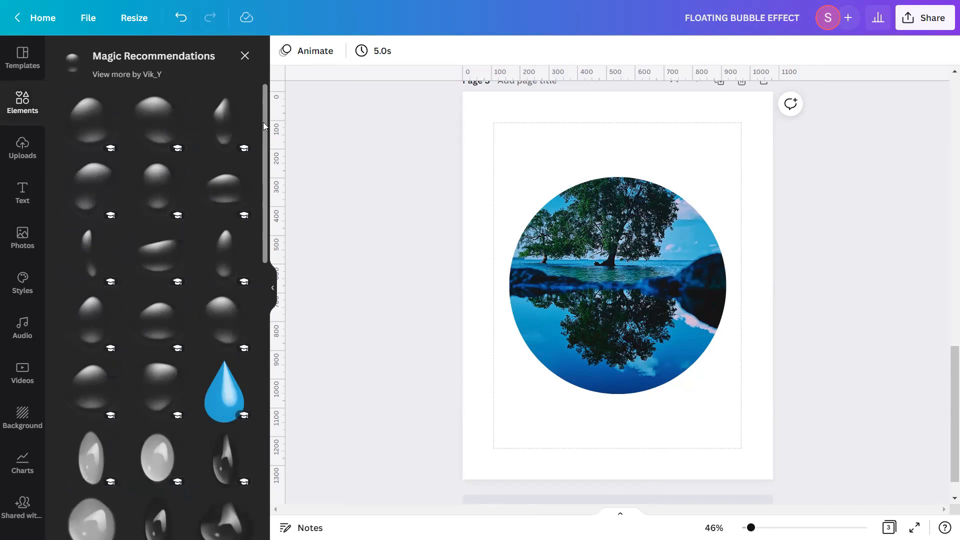
{"action": "left_click", "coordinate": [246, 56]}
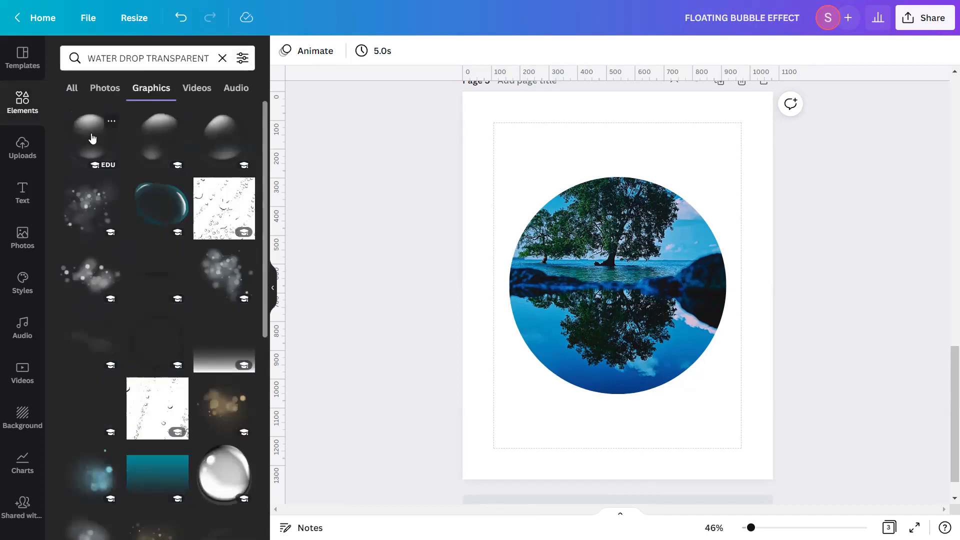
Add the first water-drop transparent overlay graphic onto the page, then clear the search and collapse the side panel
{"action": "left_click", "coordinate": [111, 121]}
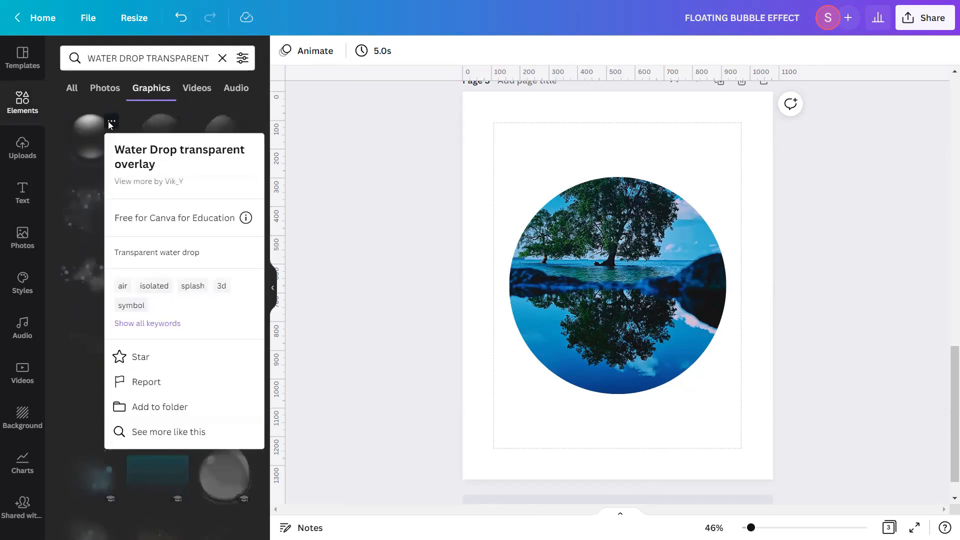
{"action": "left_click", "coordinate": [92, 142]}
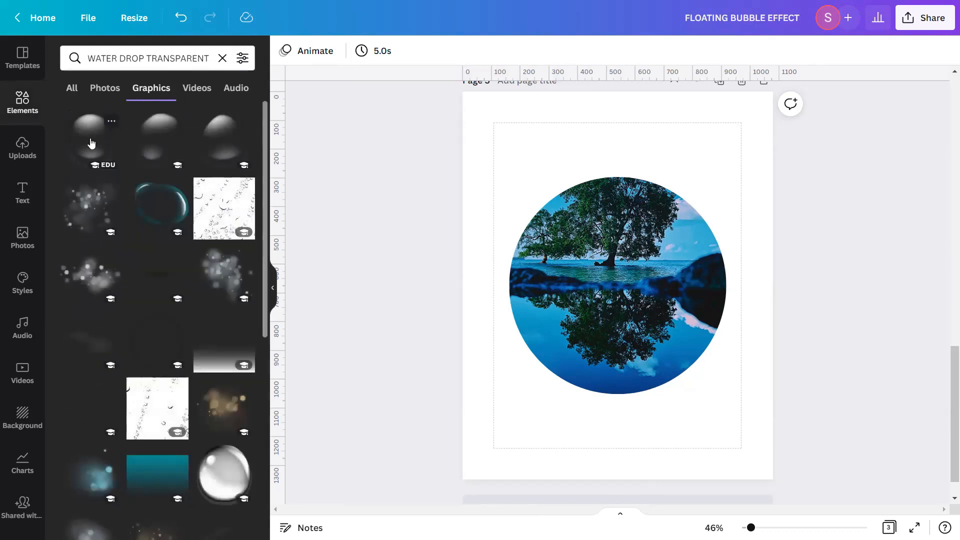
{"action": "left_click", "coordinate": [92, 144]}
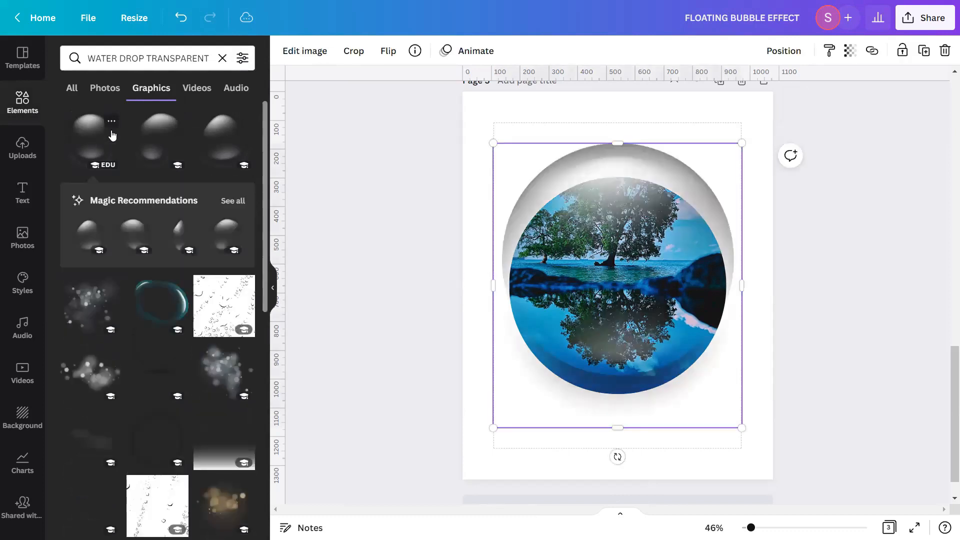
{"action": "left_click", "coordinate": [223, 58]}
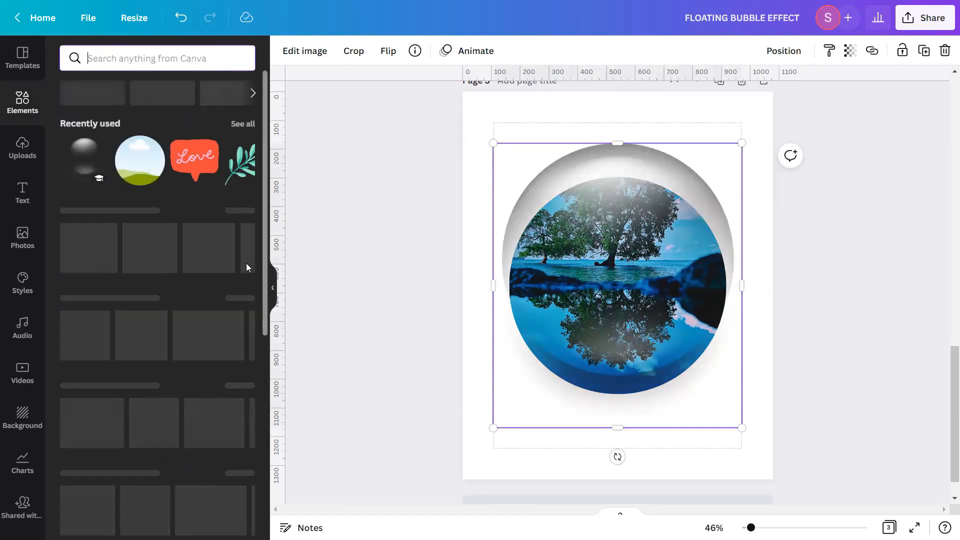
{"action": "left_click", "coordinate": [272, 287]}
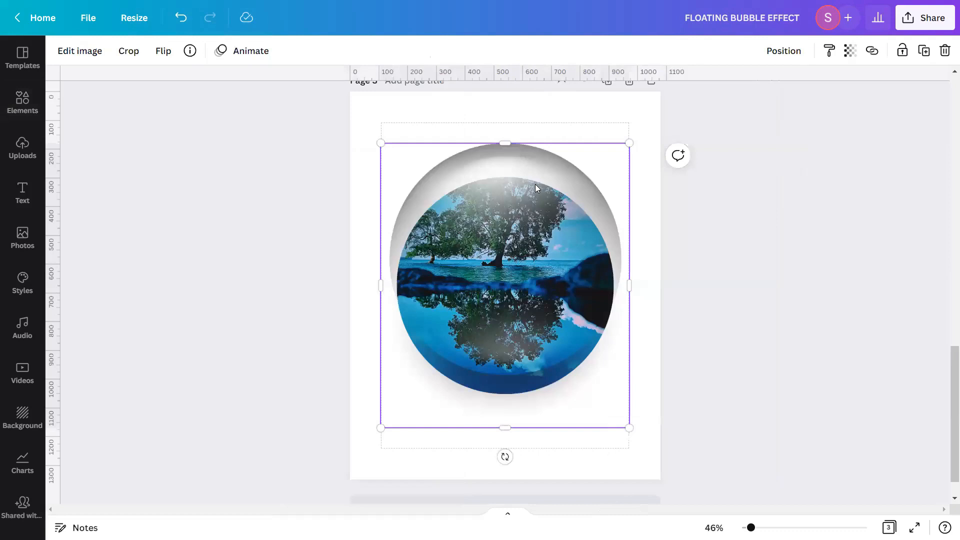
Move the water-drop overlay down and resize it from its corners so it sits over the circle photo
{"action": "left_click_drag", "start_coordinate": [535, 187], "coordinate": [536, 215]}
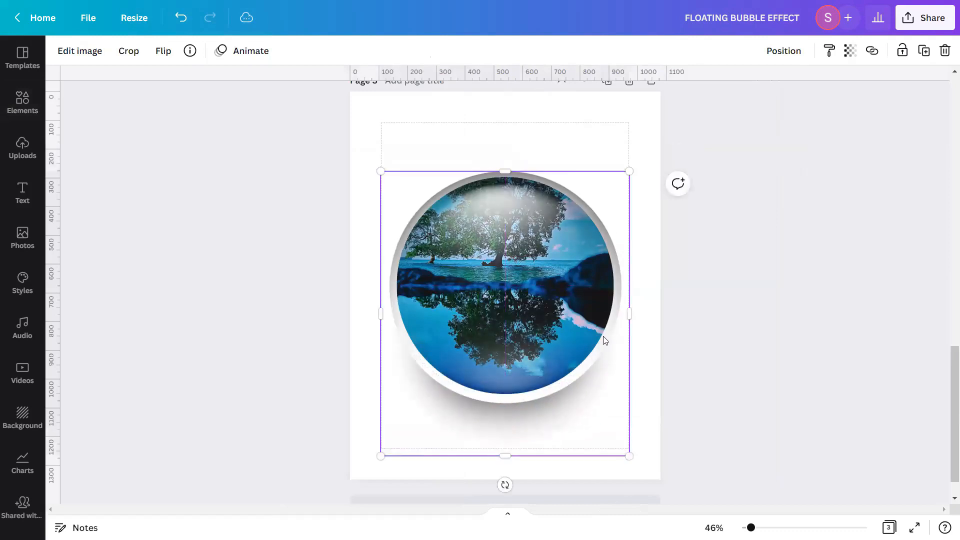
{"action": "scroll", "coordinate": [772, 472], "scroll_direction": "up", "scroll_amount": 5}
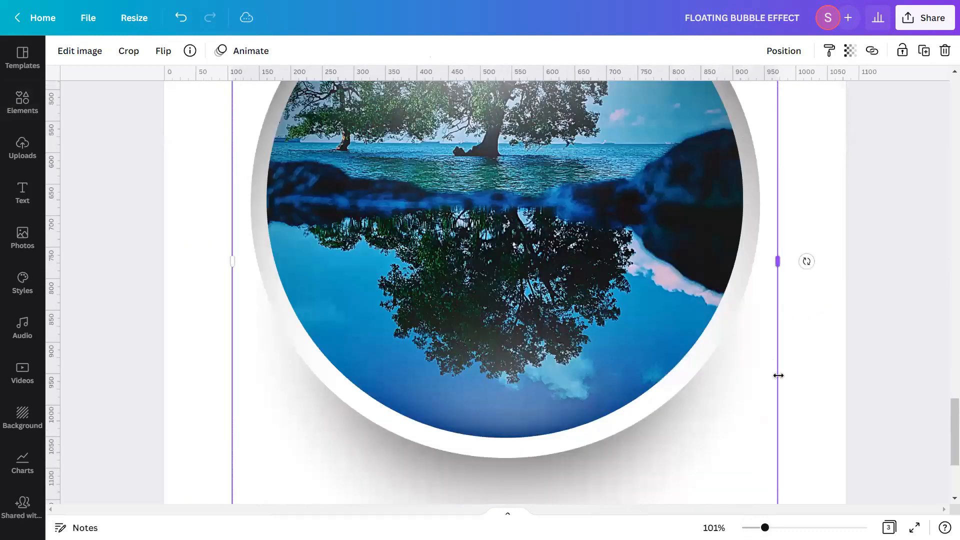
{"action": "scroll", "coordinate": [779, 376], "scroll_direction": "down", "scroll_amount": 3}
{"action": "left_click_drag", "start_coordinate": [778, 448], "coordinate": [752, 426]}
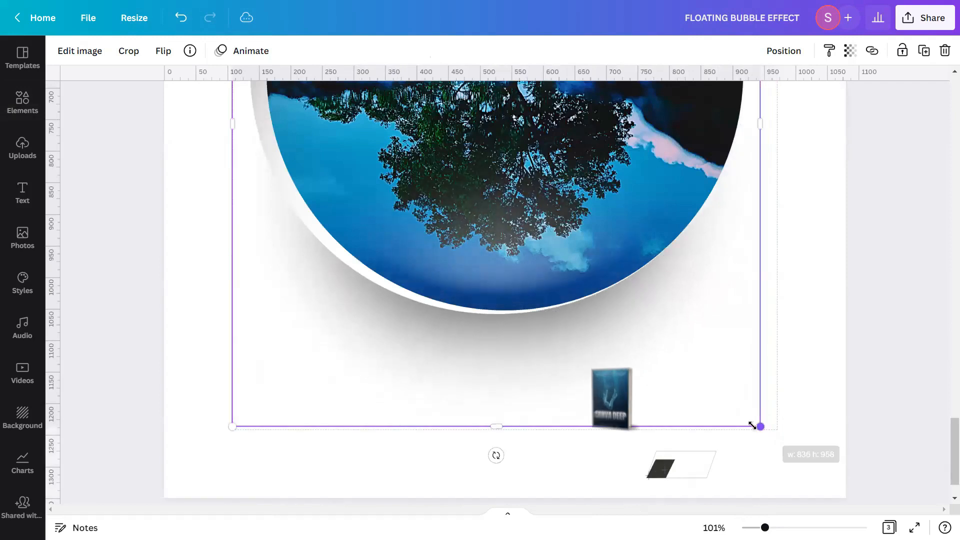
{"action": "scroll", "coordinate": [236, 250], "scroll_direction": "up", "scroll_amount": 8}
{"action": "left_click_drag", "start_coordinate": [234, 197], "coordinate": [237, 214]}
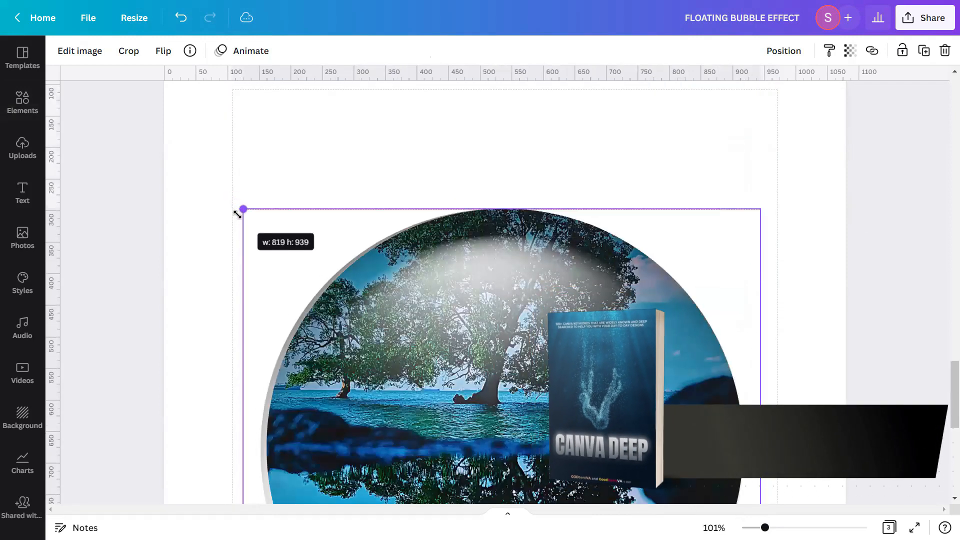
{"action": "scroll", "coordinate": [436, 265], "scroll_direction": "down", "scroll_amount": 6}
{"action": "left_click_drag", "start_coordinate": [245, 490], "coordinate": [260, 491]}
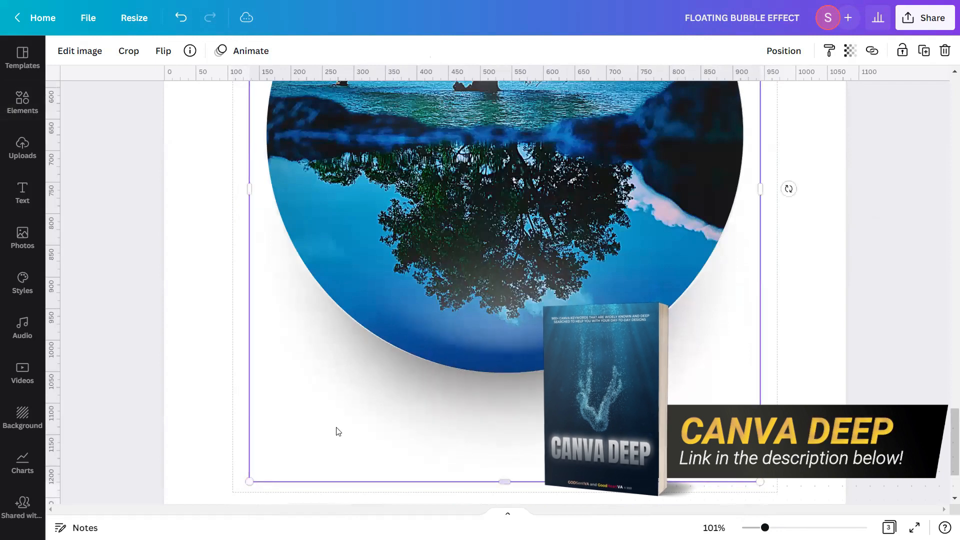
{"action": "scroll", "coordinate": [477, 295], "scroll_direction": "up", "scroll_amount": 5}
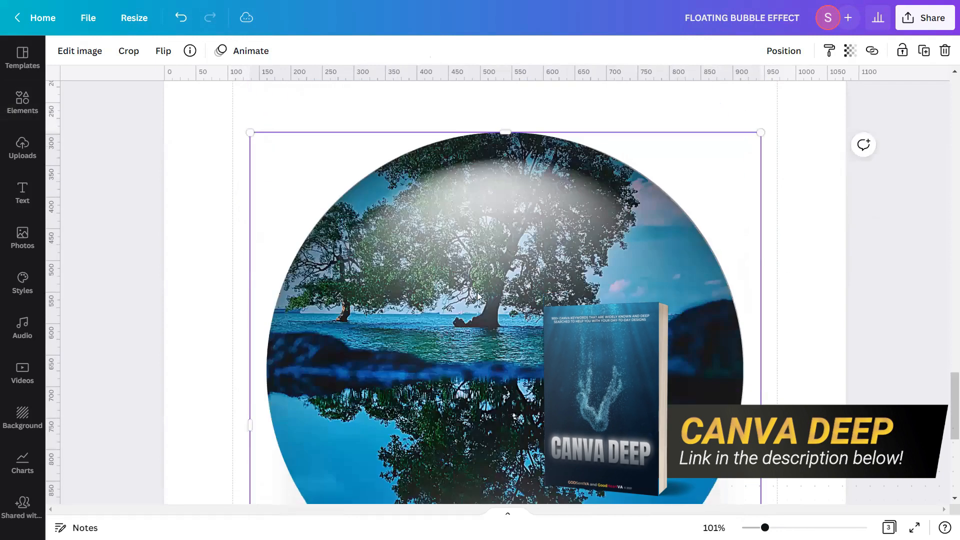
{"action": "scroll", "coordinate": [478, 295], "scroll_direction": "down", "scroll_amount": 5}
{"action": "scroll", "coordinate": [478, 295], "scroll_direction": "up", "scroll_amount": 3}
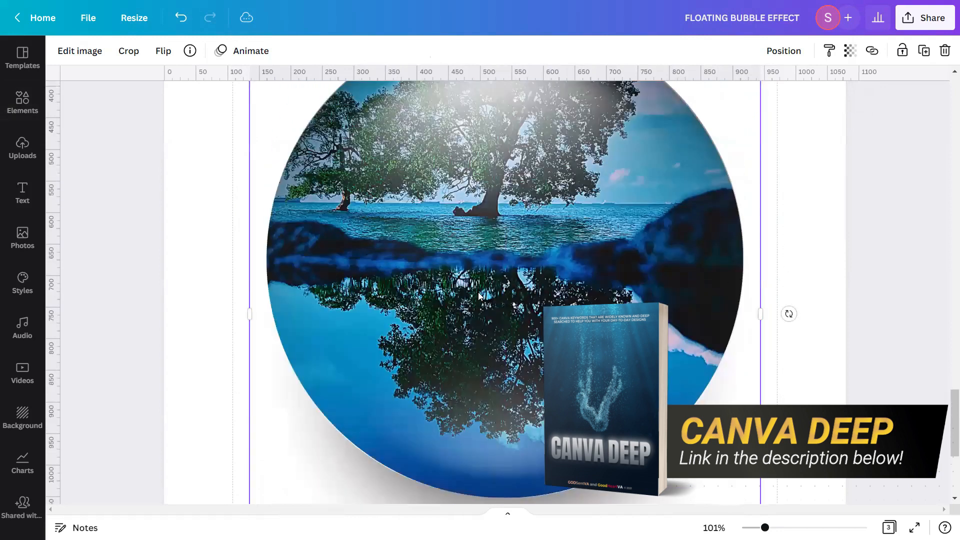
{"action": "scroll", "coordinate": [679, 257], "scroll_direction": "down", "scroll_amount": 4}
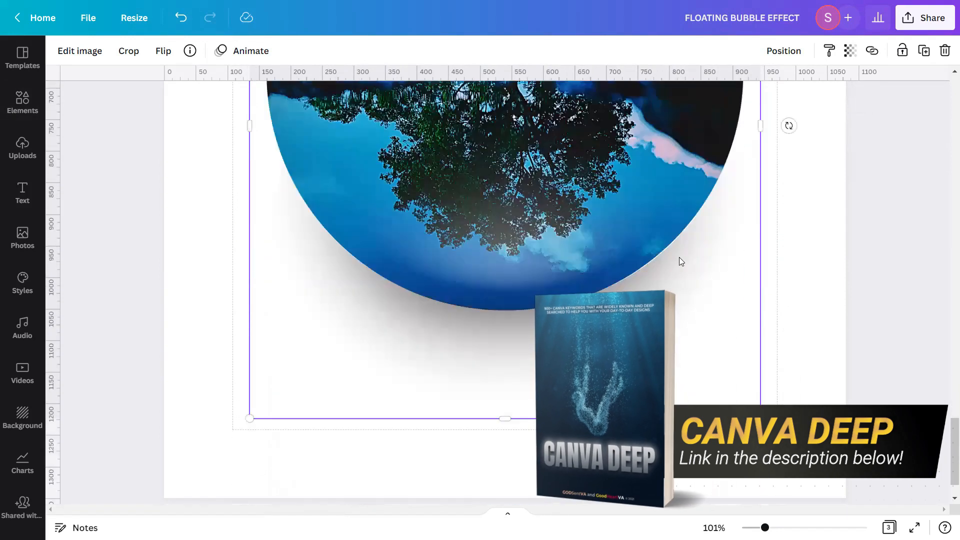
Deselect the overlay and inspect the bubble effect up close across the page
{"action": "left_click", "coordinate": [786, 247]}
{"action": "scroll", "coordinate": [788, 250], "scroll_direction": "up", "scroll_amount": 6}
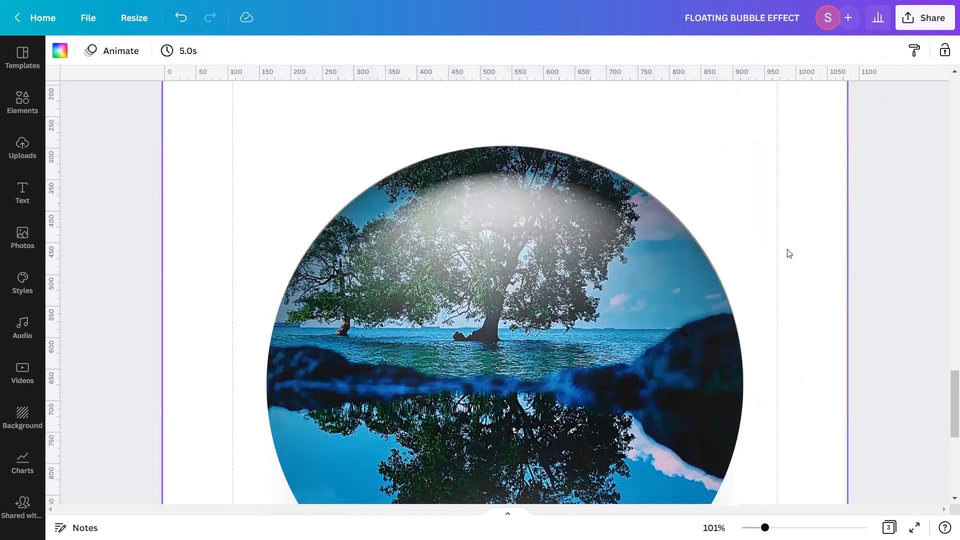
{"action": "mouse_move", "coordinate": [765, 528]}
{"action": "left_mouse_down"}
{"action": "mouse_move", "coordinate": [749, 528]}
{"action": "mouse_move", "coordinate": [776, 527]}
{"action": "left_mouse_up"}
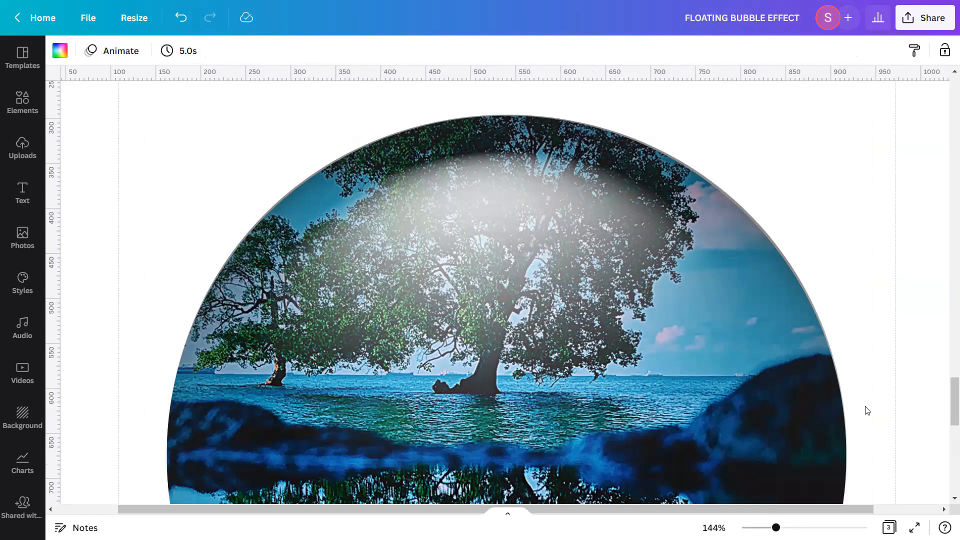
{"action": "left_click_drag", "start_coordinate": [776, 527], "coordinate": [754, 528]}
{"action": "scroll", "coordinate": [841, 430], "scroll_direction": "down", "scroll_amount": 2}
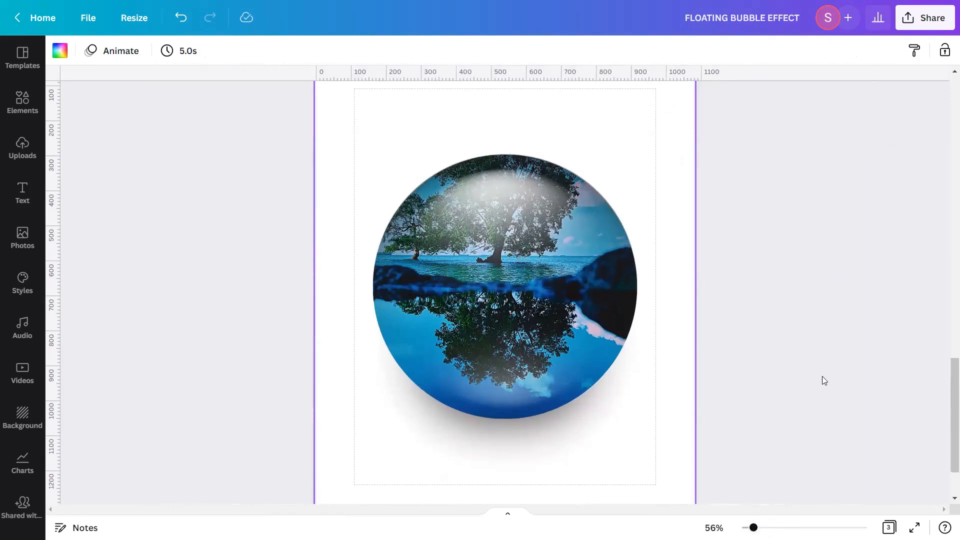
Search the Elements graphics for "BUBBLE" and add the dark soap-bubble graphic over the circle
{"action": "left_click", "coordinate": [23, 116]}
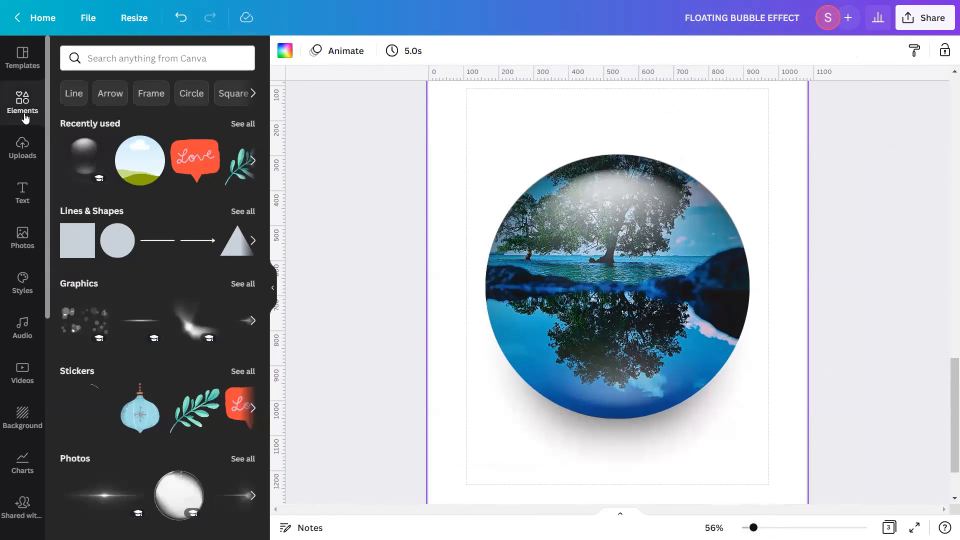
{"action": "left_click", "coordinate": [111, 55]}
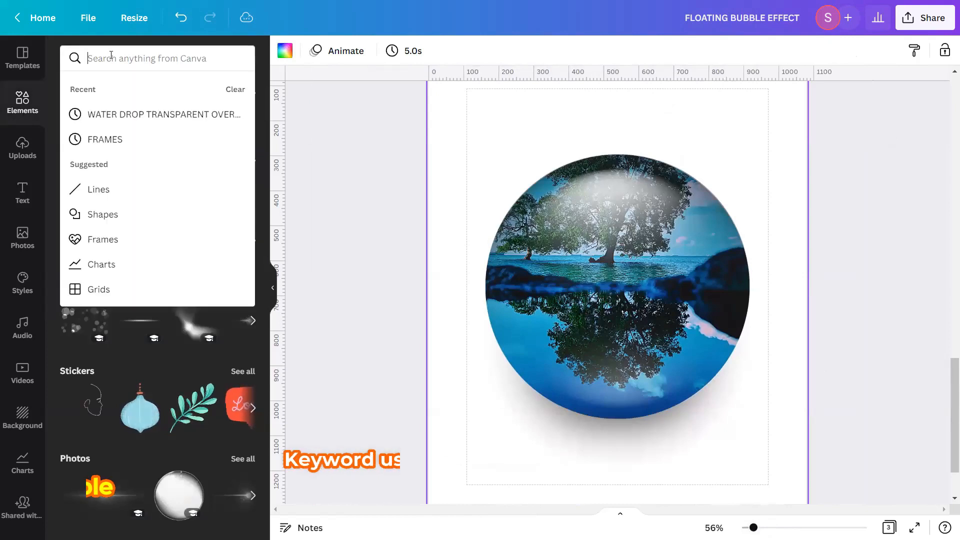
{"action": "type", "text": "BUBBLE"}
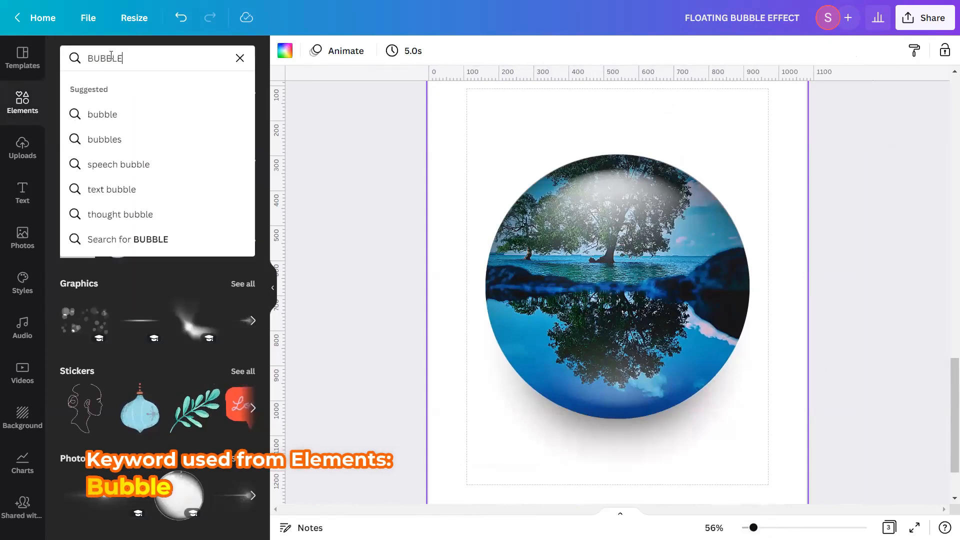
{"action": "key", "text": "Return"}
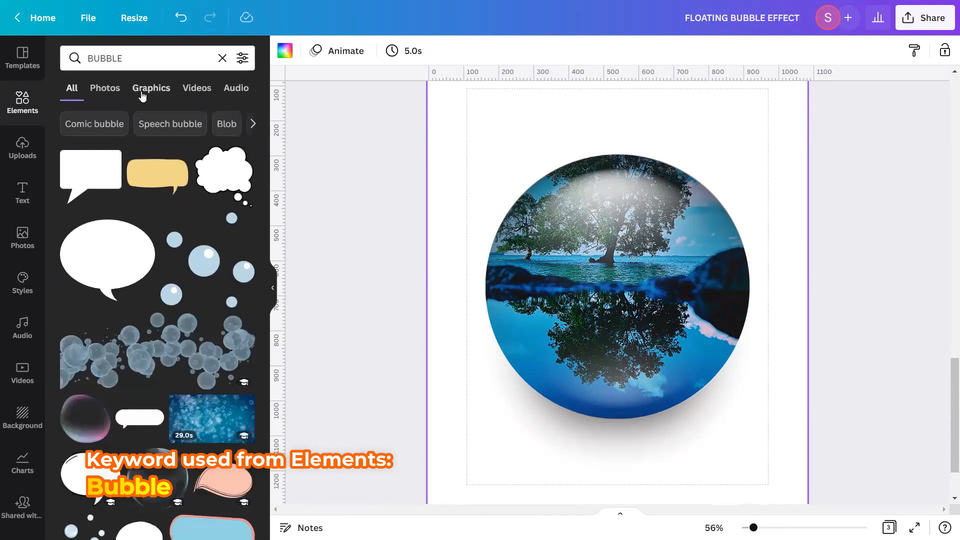
{"action": "left_click", "coordinate": [140, 94]}
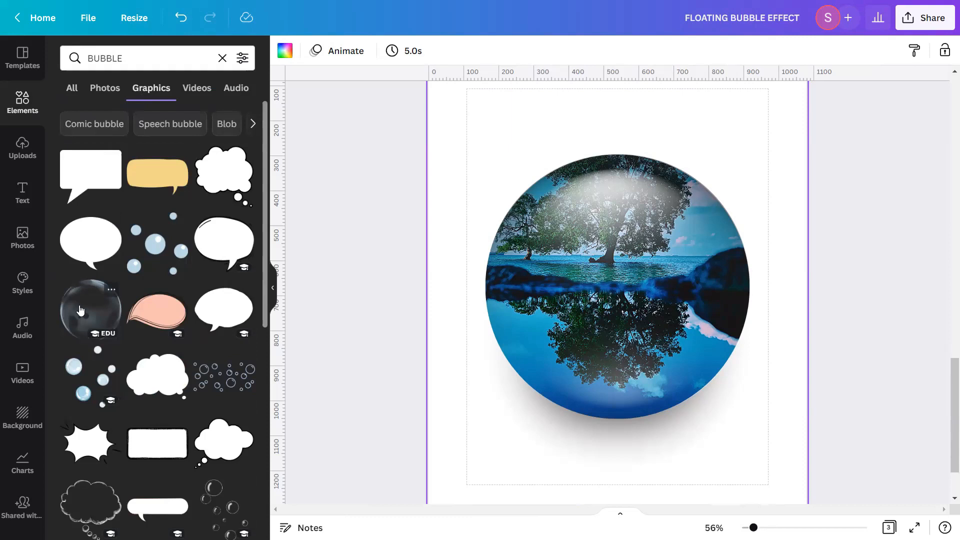
{"action": "left_click", "coordinate": [112, 293]}
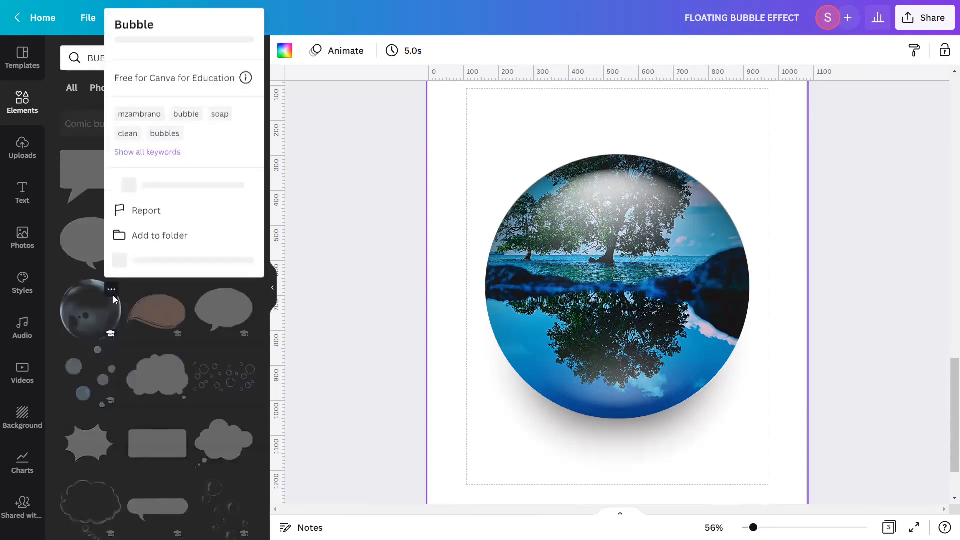
{"action": "left_click", "coordinate": [81, 318]}
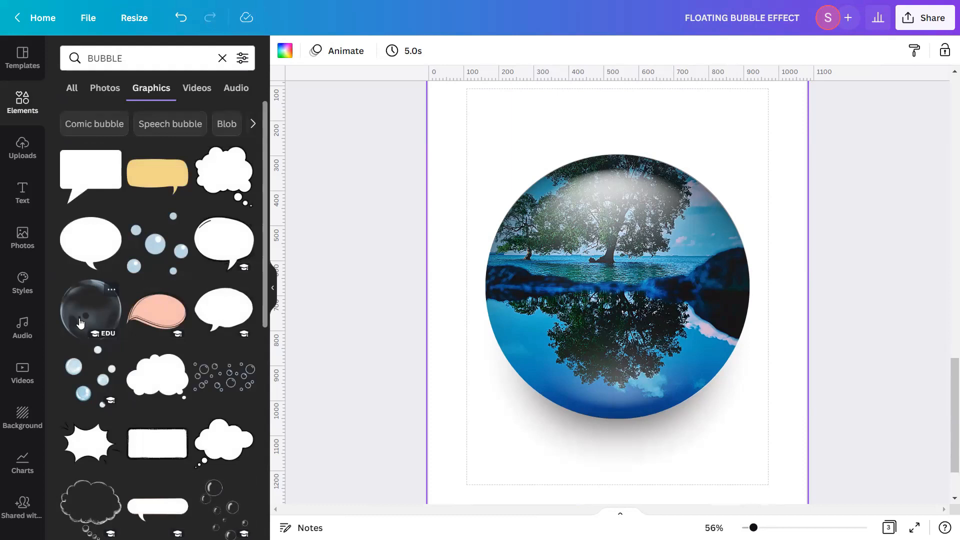
{"action": "left_click", "coordinate": [80, 322]}
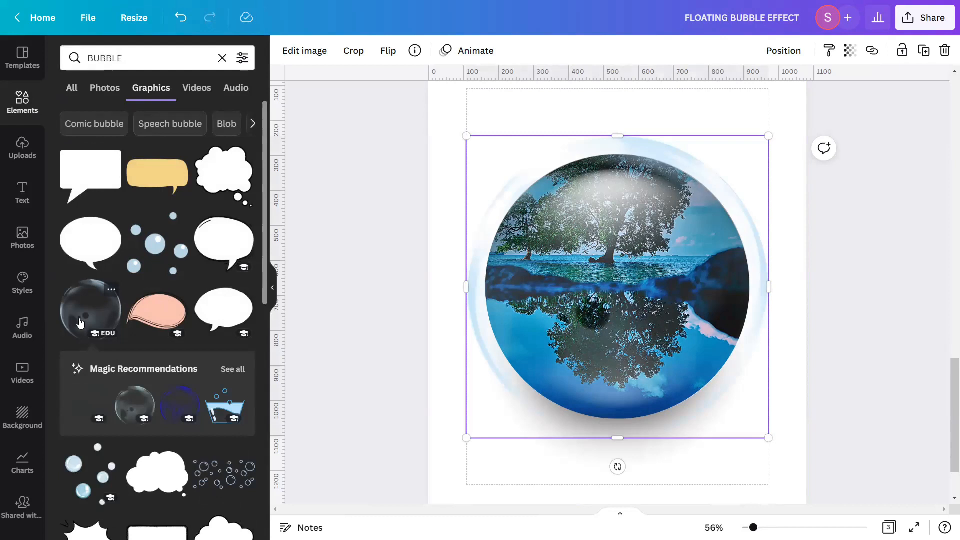
Search the Elements graphics for "TRANSPARENT SOAP BUBBLE WITH GRADIENT" and browse the results
{"action": "left_click", "coordinate": [223, 58]}
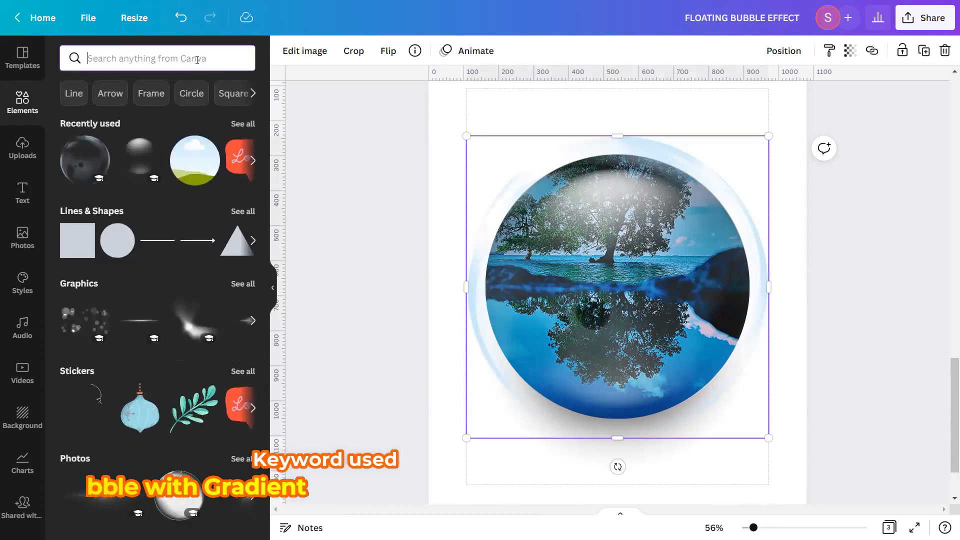
{"action": "type", "text": "TRANSPARENT"}
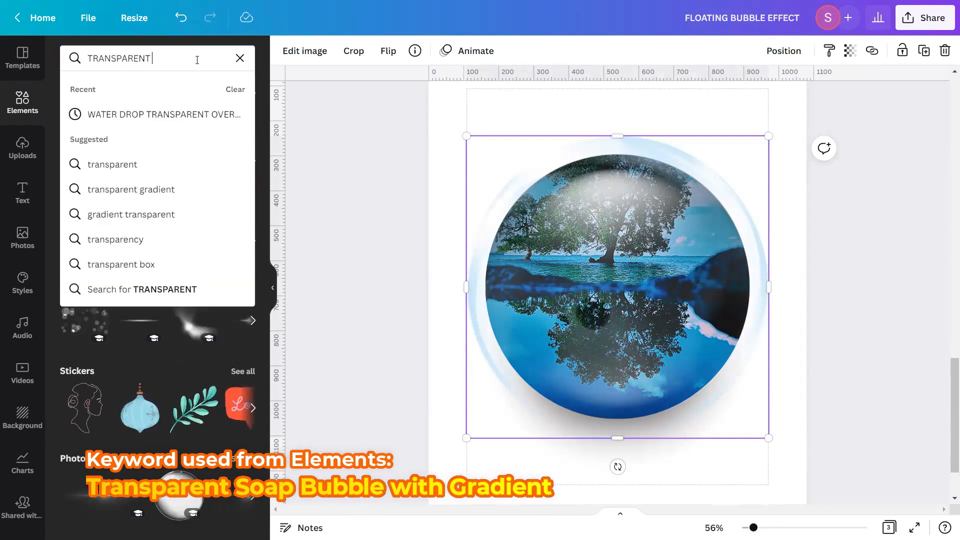
{"action": "type", "text": " SOAP BUBBLE WITH GRADIENT"}
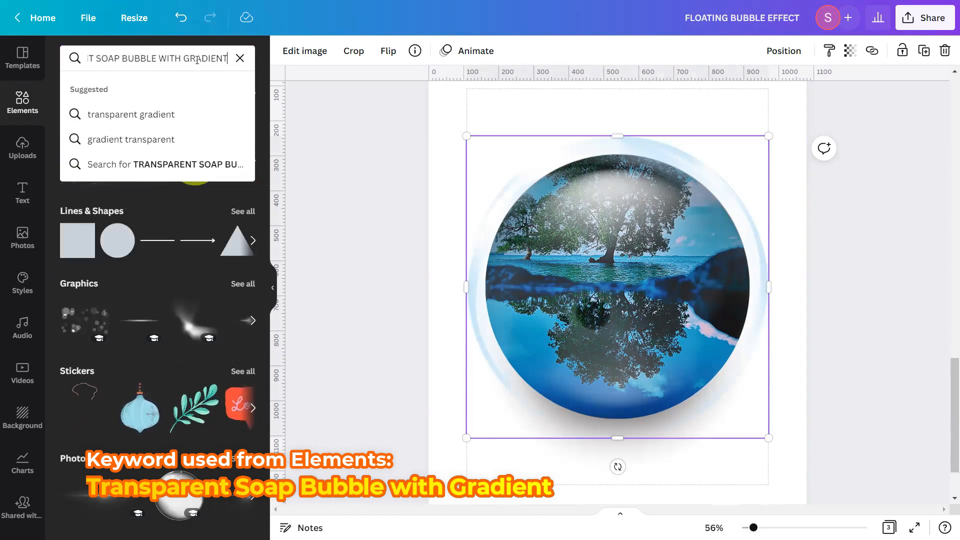
{"action": "key", "text": "Return"}
{"action": "left_click", "coordinate": [173, 94]}
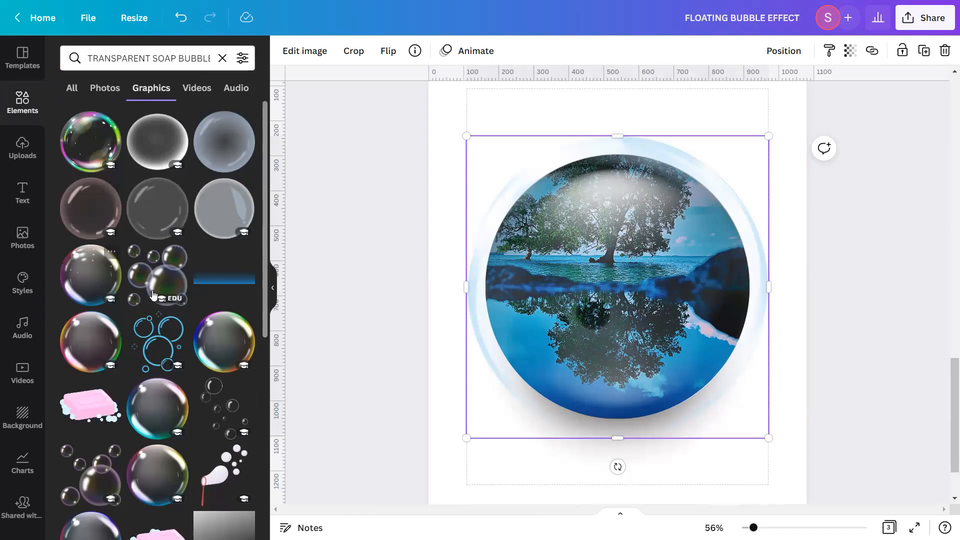
{"action": "scroll", "coordinate": [154, 295], "scroll_direction": "down", "scroll_amount": 5}
{"action": "scroll", "coordinate": [199, 330], "scroll_direction": "up", "scroll_amount": 3}
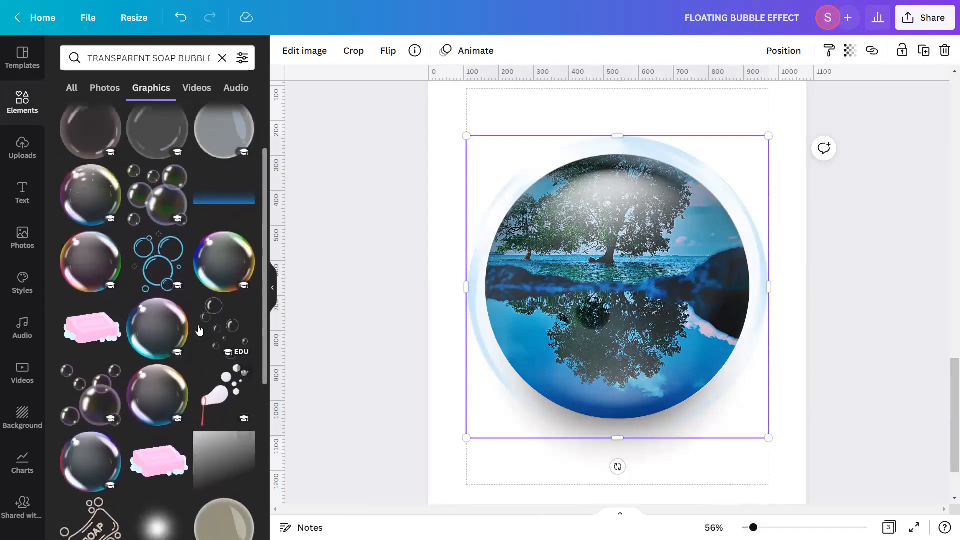
{"action": "scroll", "coordinate": [199, 330], "scroll_direction": "up", "scroll_amount": 2}
Search the Elements graphics for "COLORED SOAP BUBBLES" and view the results
{"action": "left_click", "coordinate": [223, 58]}
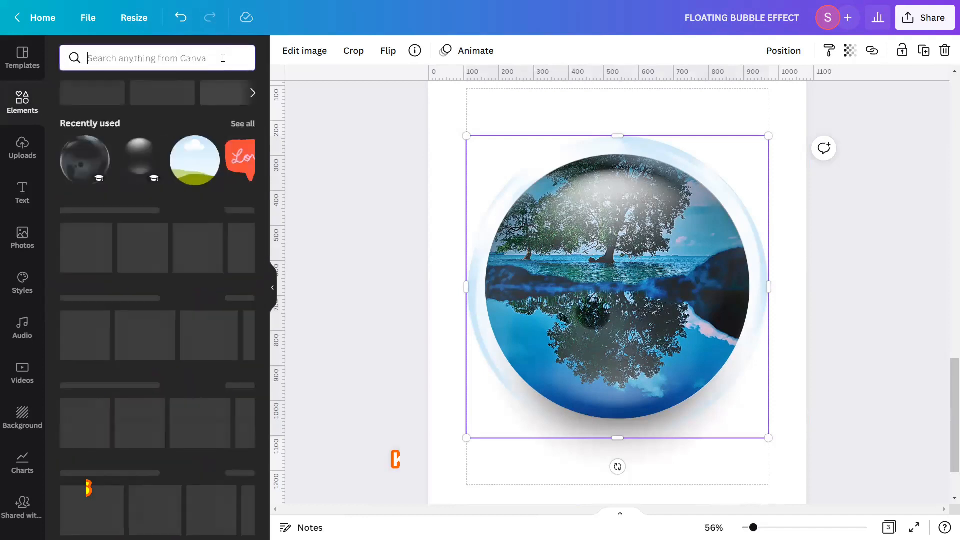
{"action": "type", "text": "COLORED"}
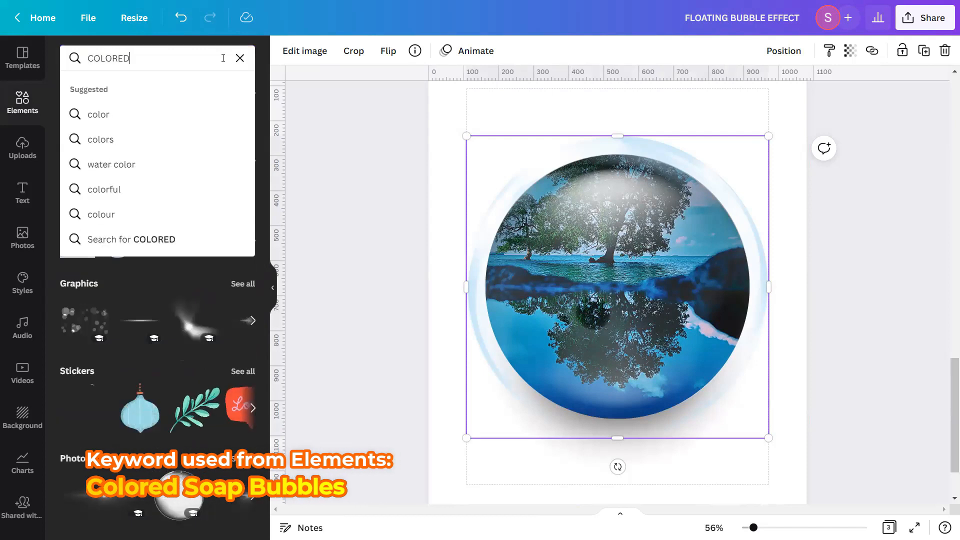
{"action": "type", "text": " SOAP BUBBLES"}
{"action": "key", "text": "Return"}
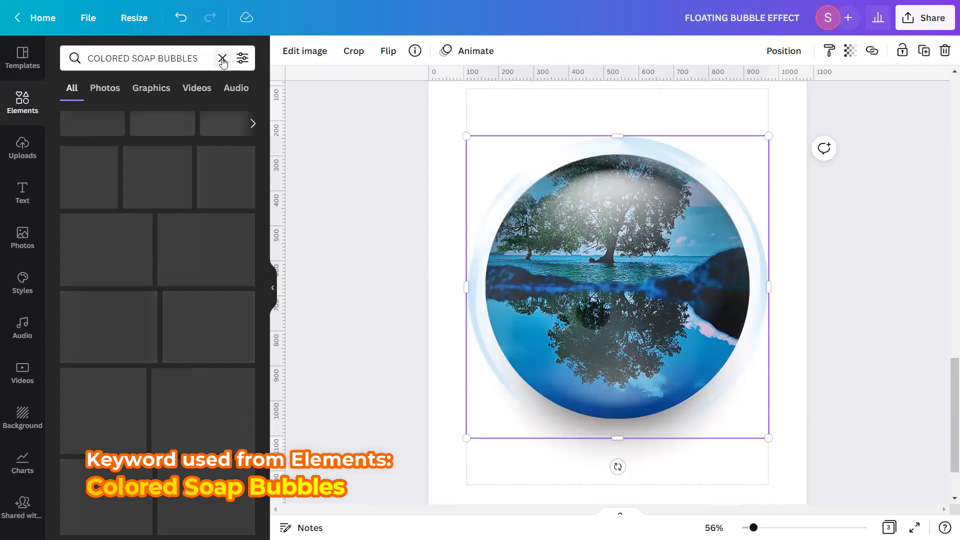
{"action": "left_click", "coordinate": [162, 93]}
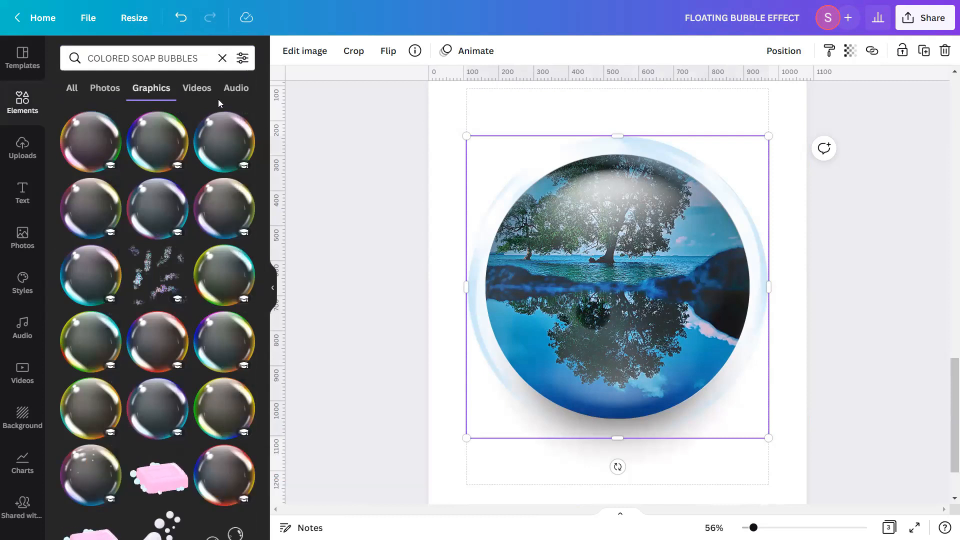
Search the Elements graphics for "BUBBLE REALISTIC ELEMENT", then clear the search and collapse the side panel
{"action": "left_click", "coordinate": [222, 58]}
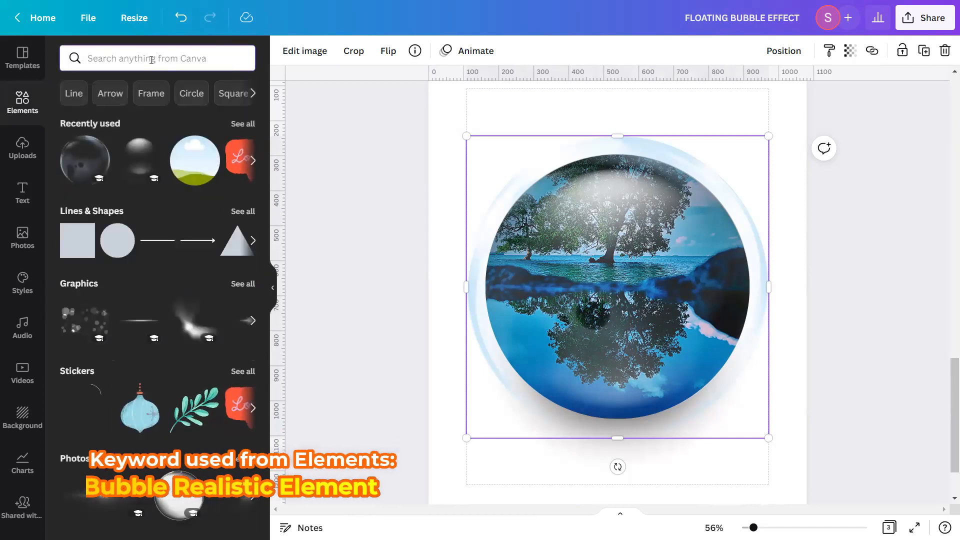
{"action": "type", "text": "BUBBLE REALISTIC ELEMEN"}
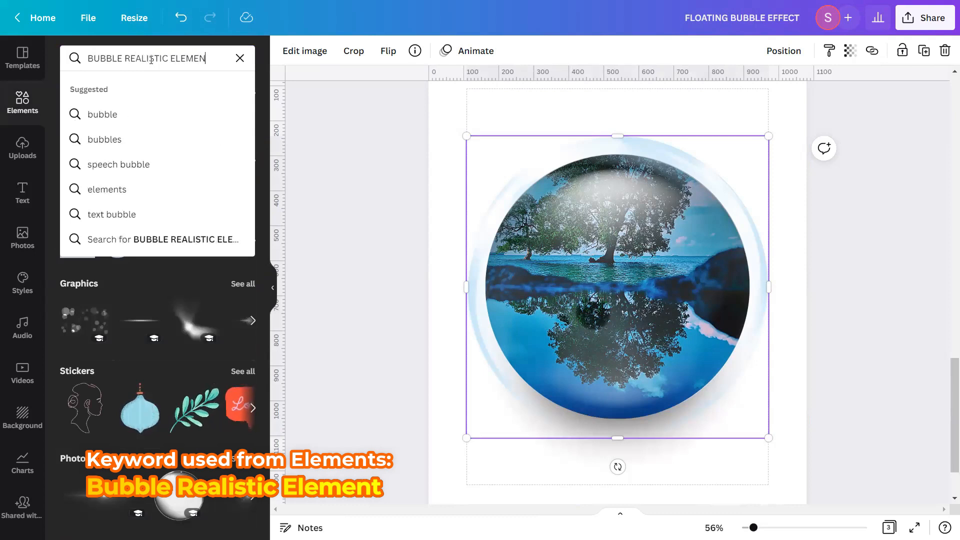
{"action": "type", "text": "T"}
{"action": "key", "text": "Return"}
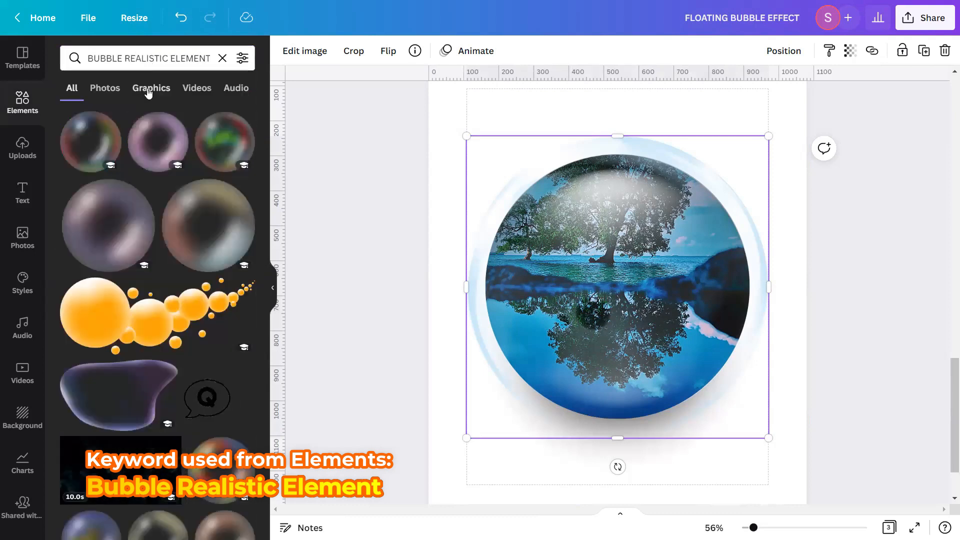
{"action": "left_click", "coordinate": [149, 92]}
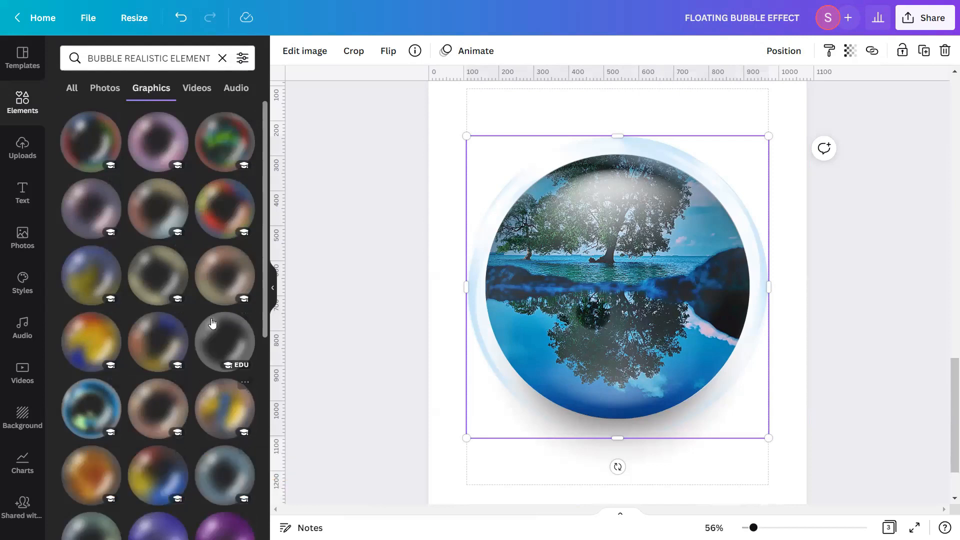
{"action": "left_click", "coordinate": [224, 58]}
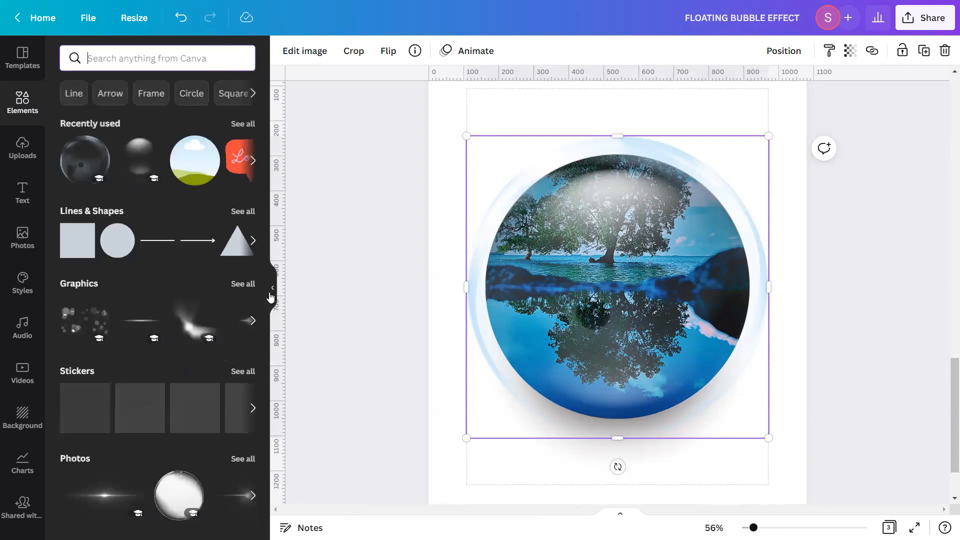
{"action": "left_click", "coordinate": [270, 292]}
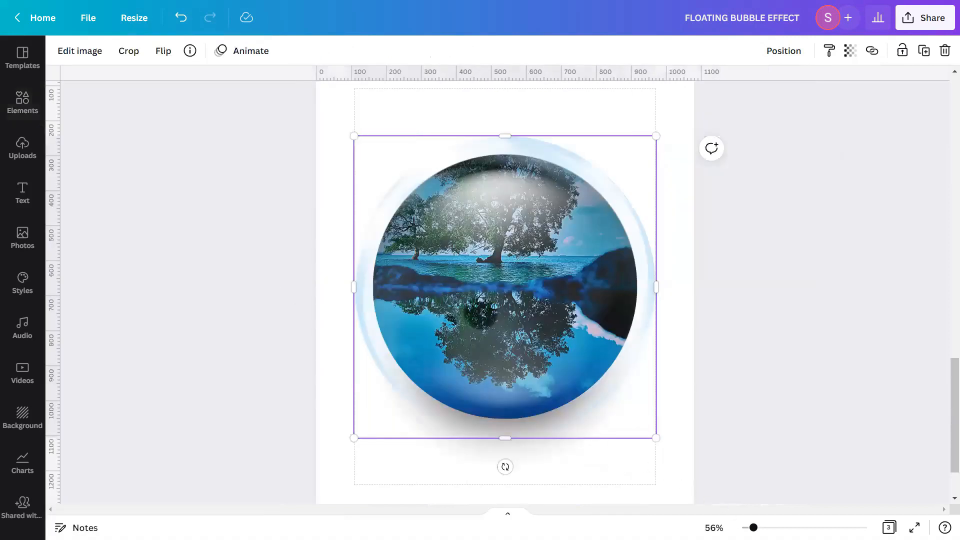
Shrink the soap-bubble overlay from its corners so it starts to match the circle photo
{"action": "scroll", "coordinate": [506, 285], "scroll_direction": "down", "scroll_amount": 1}
{"action": "scroll", "coordinate": [505, 286], "scroll_direction": "up", "scroll_amount": 4}
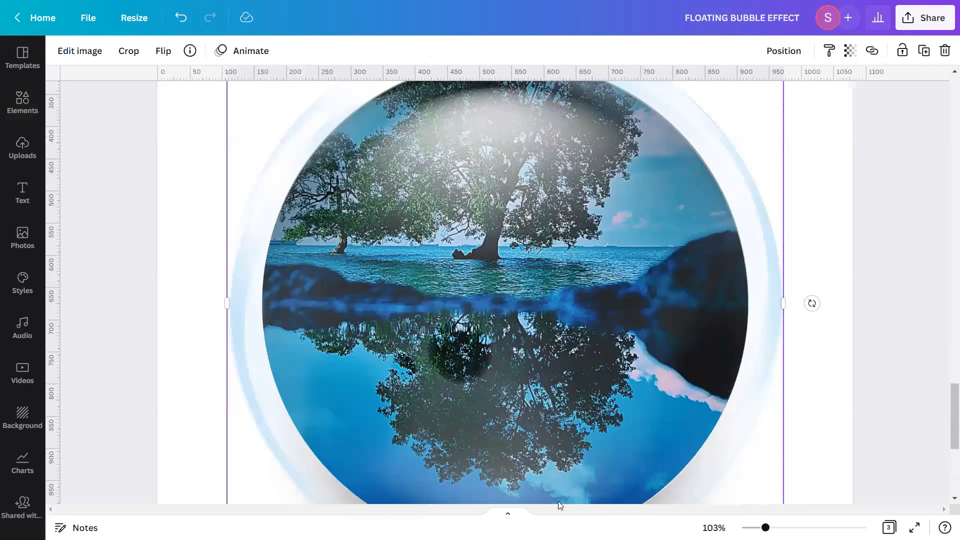
{"action": "scroll", "coordinate": [237, 221], "scroll_direction": "up", "scroll_amount": 3}
{"action": "left_click_drag", "start_coordinate": [227, 153], "coordinate": [234, 196]}
{"action": "scroll", "coordinate": [588, 278], "scroll_direction": "down", "scroll_amount": 4}
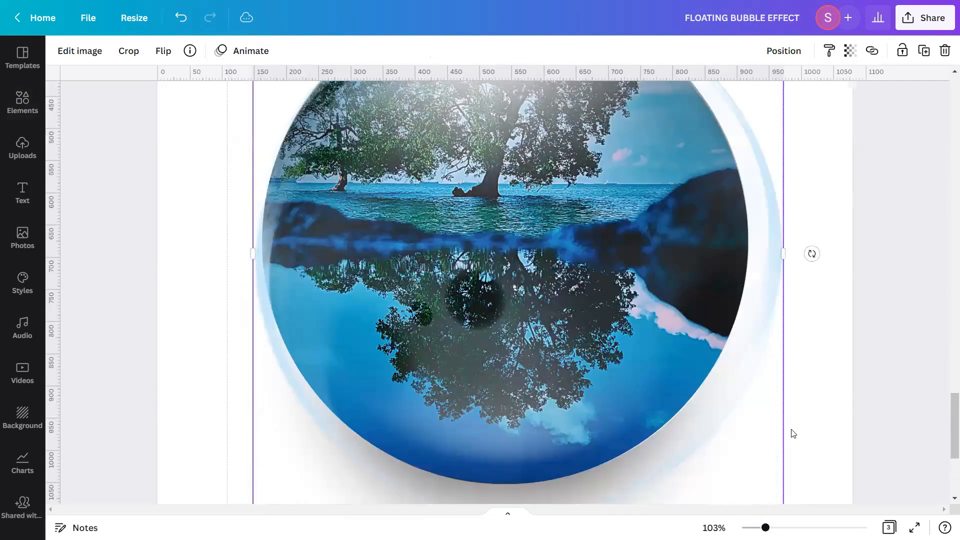
{"action": "scroll", "coordinate": [788, 400], "scroll_direction": "down", "scroll_amount": 3}
{"action": "left_click_drag", "start_coordinate": [783, 393], "coordinate": [757, 356]}
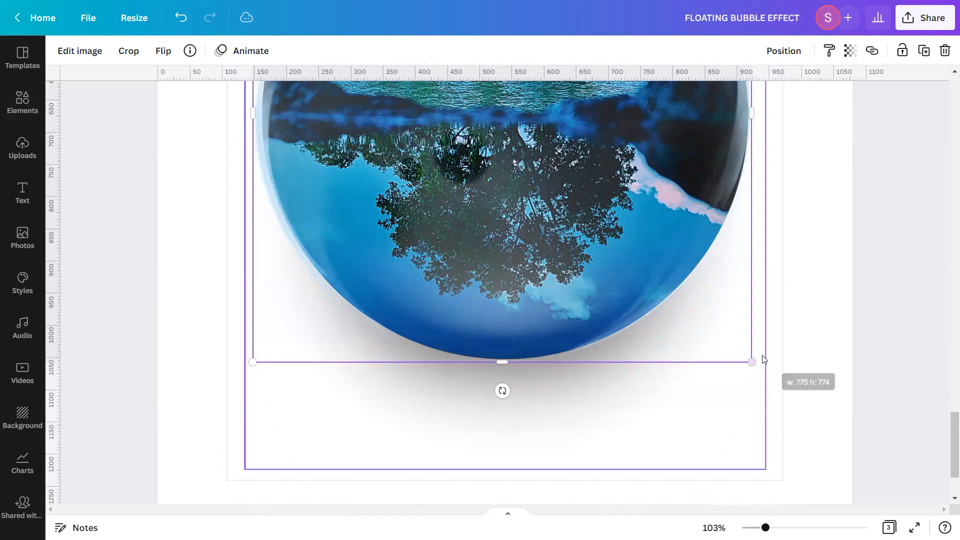
{"action": "left_click_drag", "start_coordinate": [766, 528], "coordinate": [780, 527]}
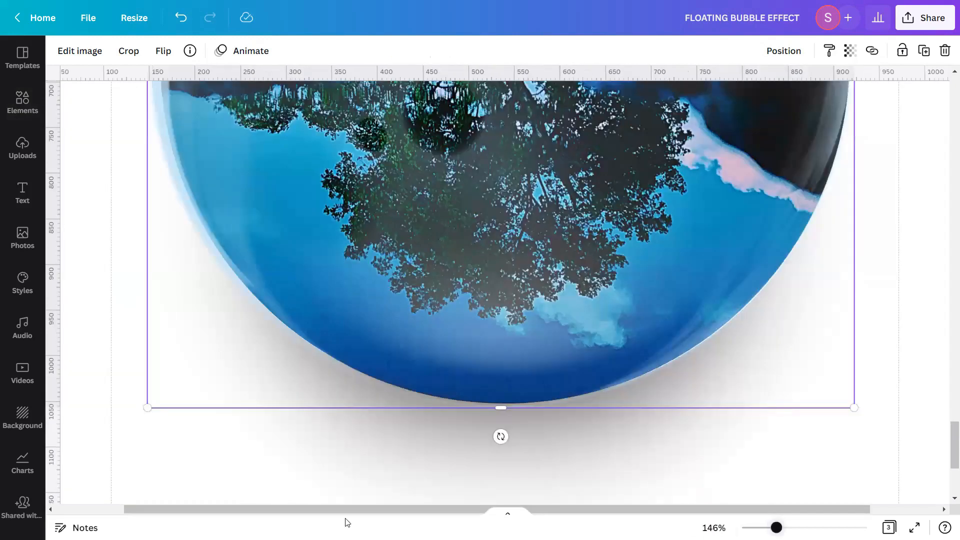
{"action": "left_click_drag", "start_coordinate": [123, 424], "coordinate": [138, 430]}
Fine-tune the bubble overlay's corners up close so its edge lines up with the circle, then deselect it
{"action": "scroll", "coordinate": [367, 390], "scroll_direction": "up", "scroll_amount": 4}
{"action": "scroll", "coordinate": [366, 390], "scroll_direction": "up", "scroll_amount": 4}
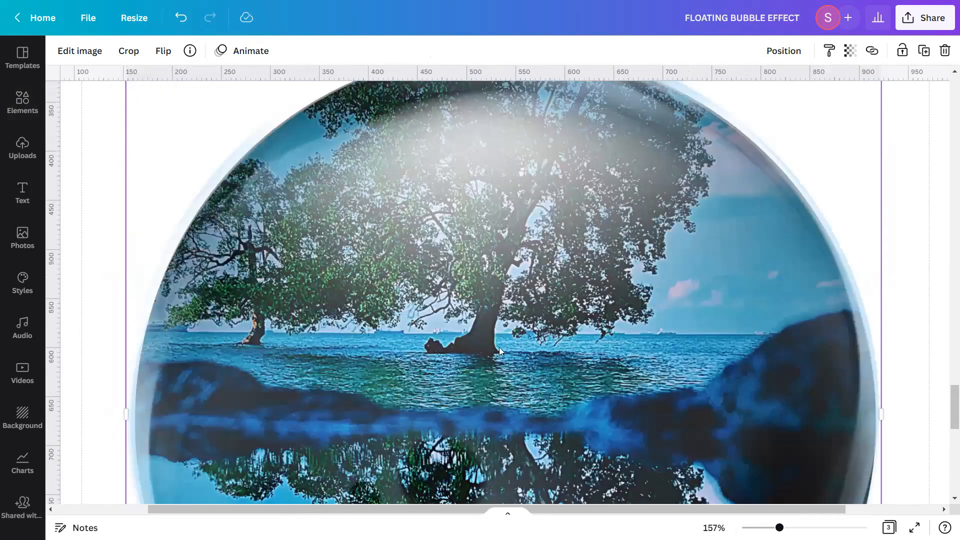
{"action": "scroll", "coordinate": [124, 219], "scroll_direction": "up", "scroll_amount": 4}
{"action": "left_click_drag", "start_coordinate": [122, 238], "coordinate": [132, 249]}
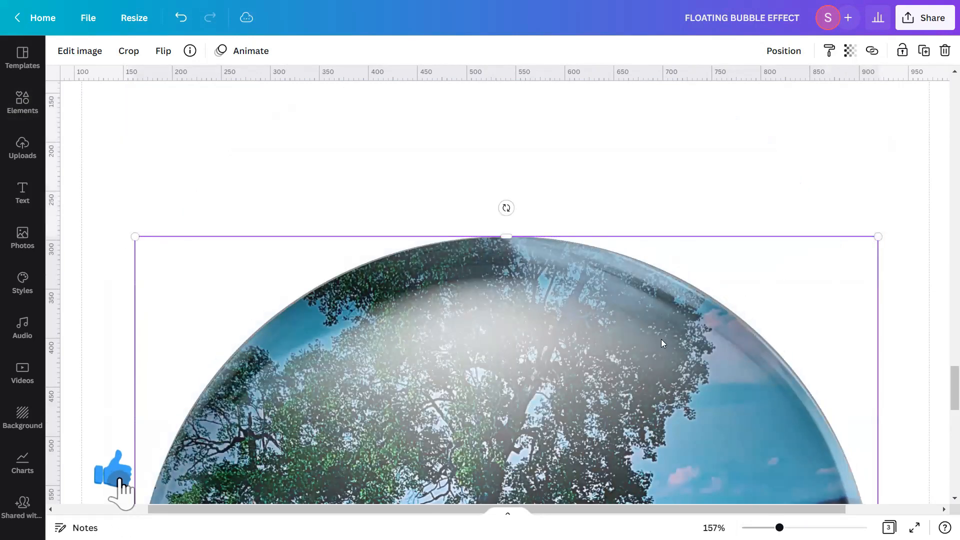
{"action": "scroll", "coordinate": [662, 344], "scroll_direction": "down", "scroll_amount": 10}
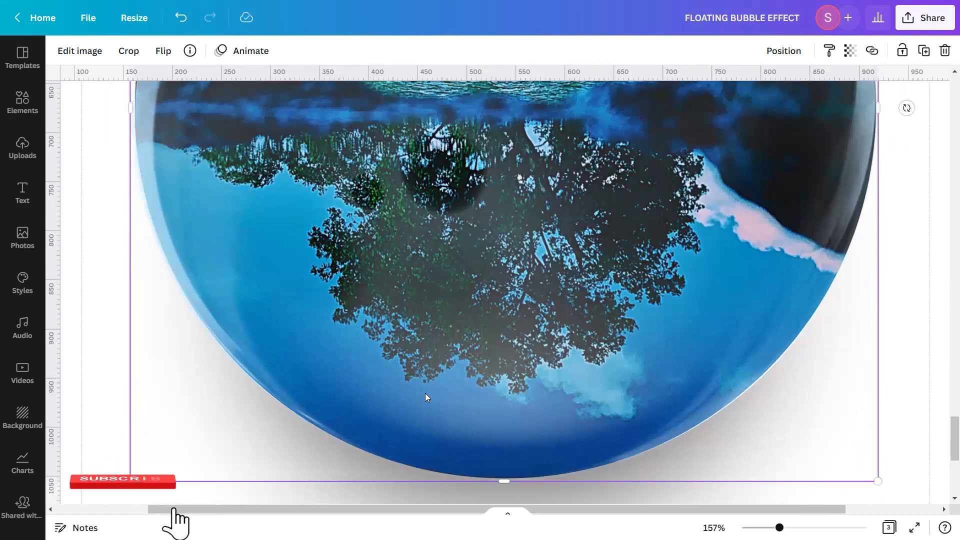
{"action": "scroll", "coordinate": [426, 393], "scroll_direction": "up", "scroll_amount": 7}
{"action": "left_click_drag", "start_coordinate": [128, 109], "coordinate": [130, 110]}
{"action": "scroll", "coordinate": [329, 431], "scroll_direction": "down", "scroll_amount": 6}
{"action": "scroll", "coordinate": [329, 431], "scroll_direction": "down", "scroll_amount": 1}
{"action": "mouse_move", "coordinate": [779, 528]}
{"action": "left_mouse_down"}
{"action": "mouse_move", "coordinate": [754, 528]}
{"action": "mouse_move", "coordinate": [772, 527]}
{"action": "left_mouse_up"}
{"action": "scroll", "coordinate": [812, 444], "scroll_direction": "up", "scroll_amount": 1}
{"action": "scroll", "coordinate": [505, 300], "scroll_direction": "up", "scroll_amount": 3}
{"action": "left_click_drag", "start_coordinate": [192, 98], "coordinate": [187, 102]}
{"action": "left_click", "coordinate": [874, 292]}
Select all the bubble design's elements together and group them
{"action": "scroll", "coordinate": [874, 292], "scroll_direction": "down", "scroll_amount": 2}
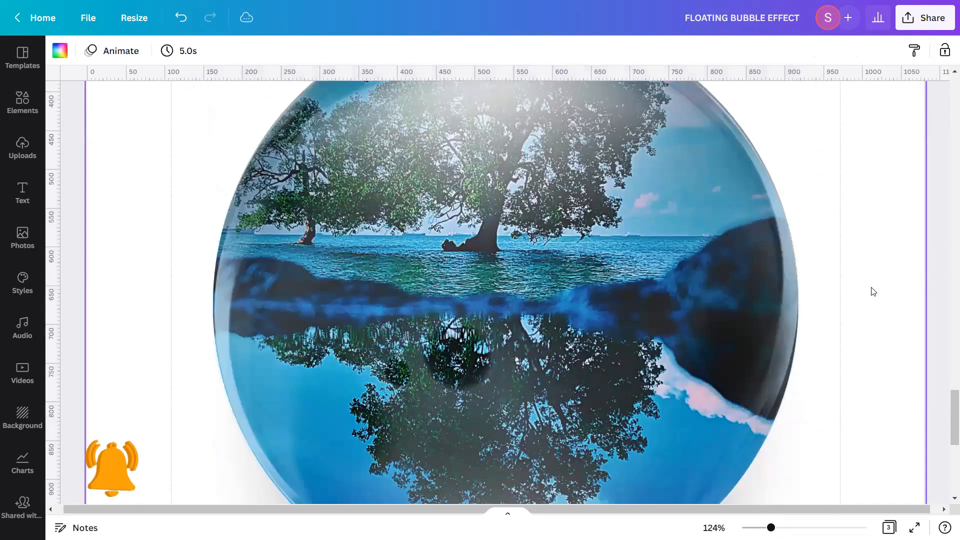
{"action": "scroll", "coordinate": [872, 288], "scroll_direction": "down", "scroll_amount": 1}
{"action": "left_click_drag", "start_coordinate": [771, 527], "coordinate": [757, 528]}
{"action": "scroll", "coordinate": [825, 394], "scroll_direction": "down", "scroll_amount": 1}
{"action": "left_click", "coordinate": [825, 394]}
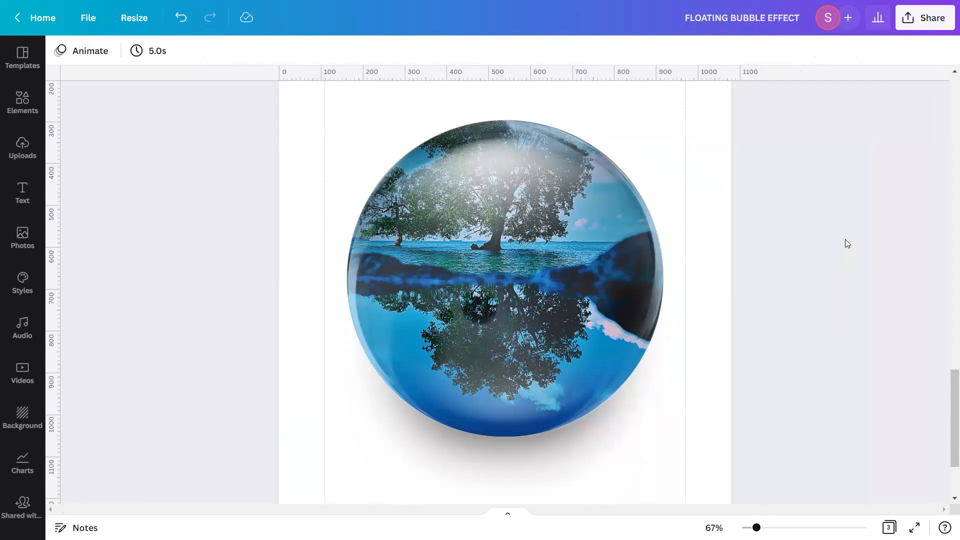
{"action": "left_click_drag", "start_coordinate": [845, 239], "coordinate": [485, 383]}
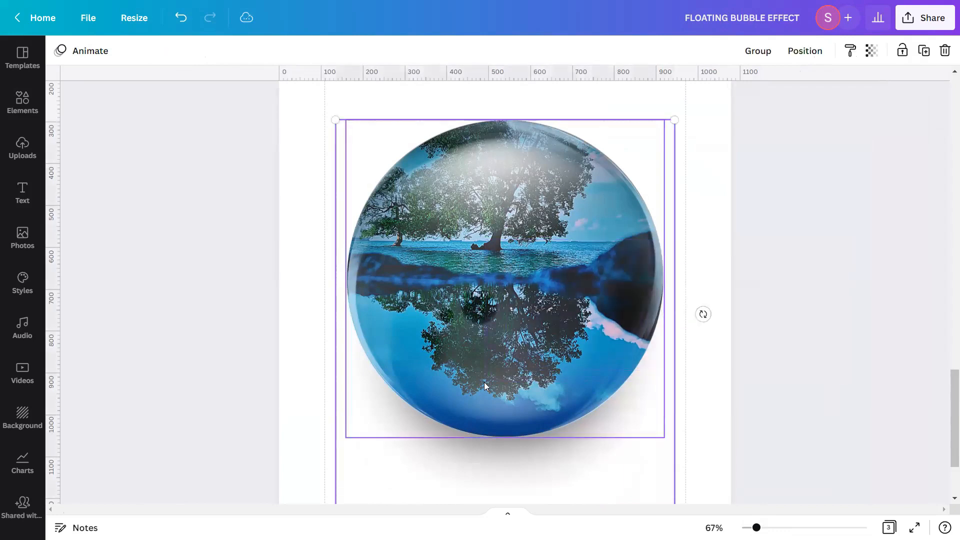
{"action": "left_click", "coordinate": [736, 57]}
{"action": "left_click", "coordinate": [713, 179]}
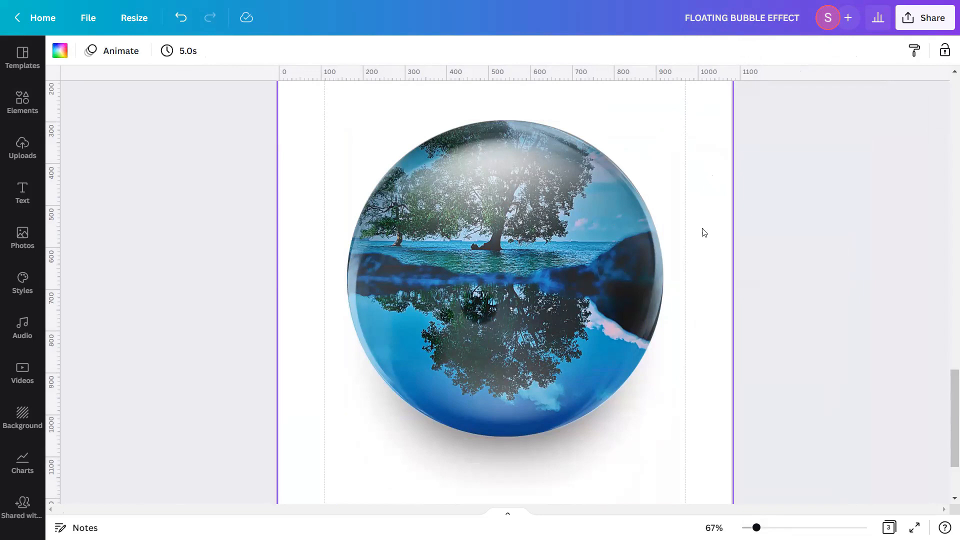
Copy the grouped bubble and paste it onto page 2 over the matching background photo
{"action": "left_click_drag", "start_coordinate": [757, 527], "coordinate": [751, 528]}
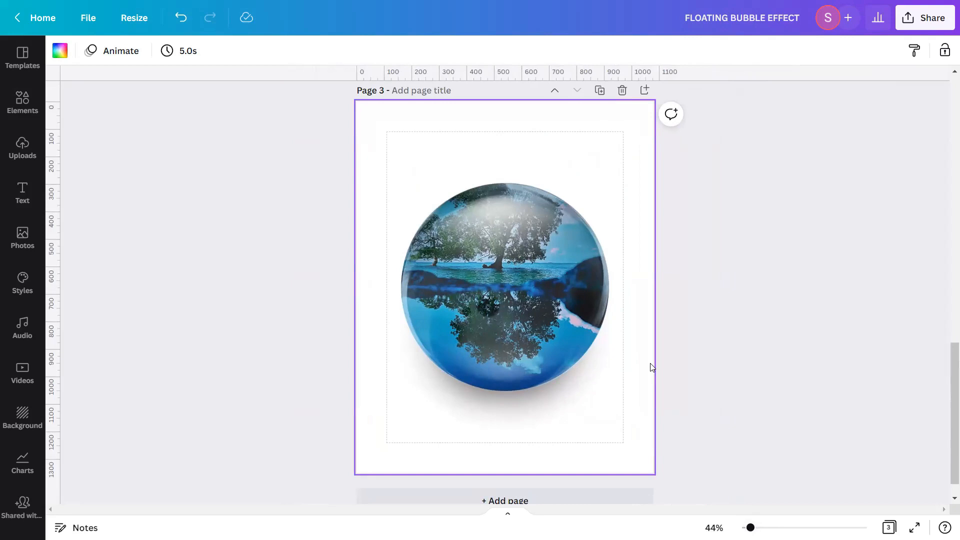
{"action": "right_click", "coordinate": [535, 281]}
{"action": "left_click", "coordinate": [572, 263]}
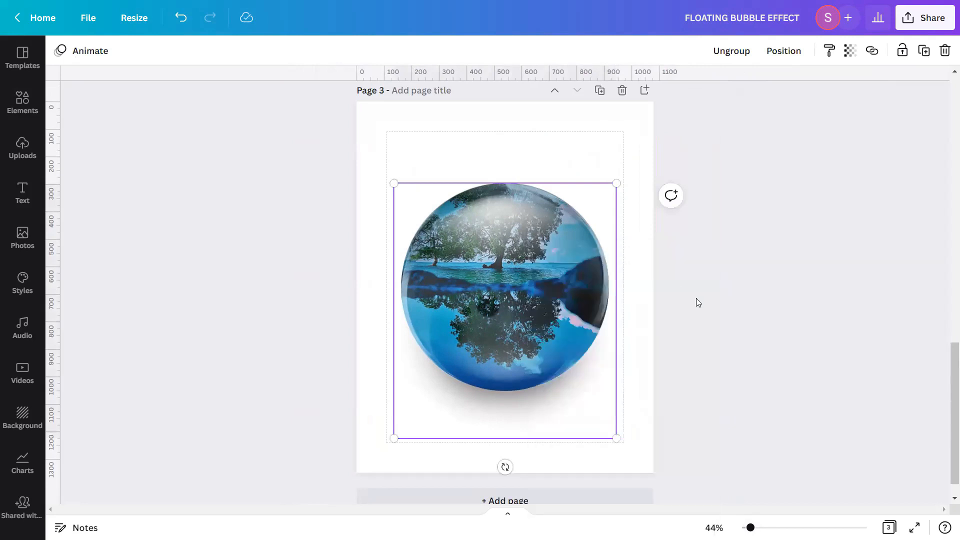
{"action": "scroll", "coordinate": [698, 302], "scroll_direction": "up", "scroll_amount": 8}
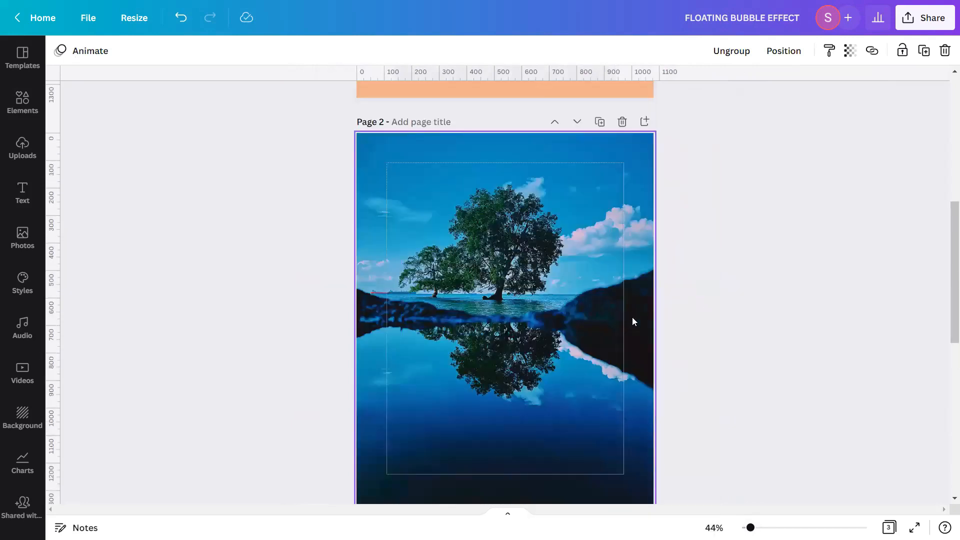
{"action": "left_click", "coordinate": [632, 321]}
{"action": "key", "text": "ctrl+v"}
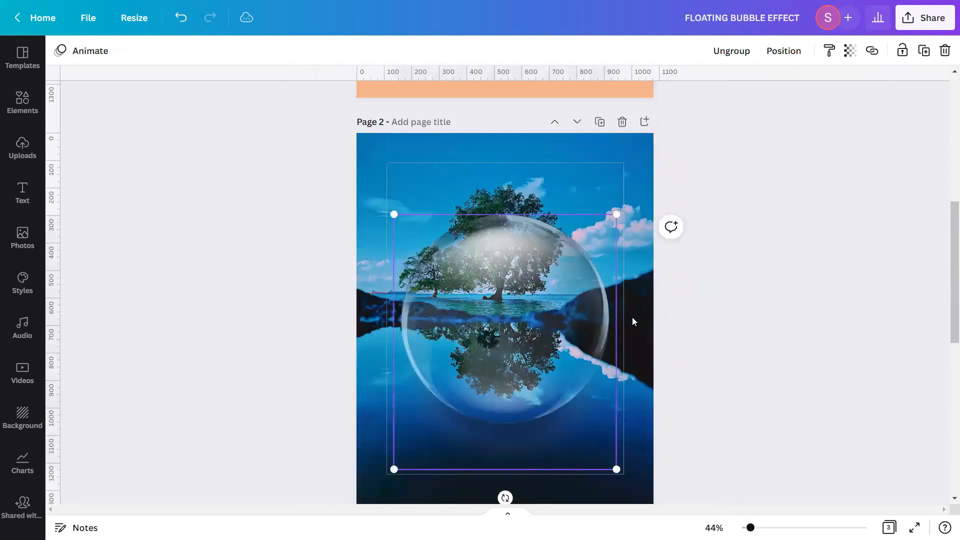
Deselect the pasted bubble and delete the third page of the design
{"action": "left_click", "coordinate": [734, 340]}
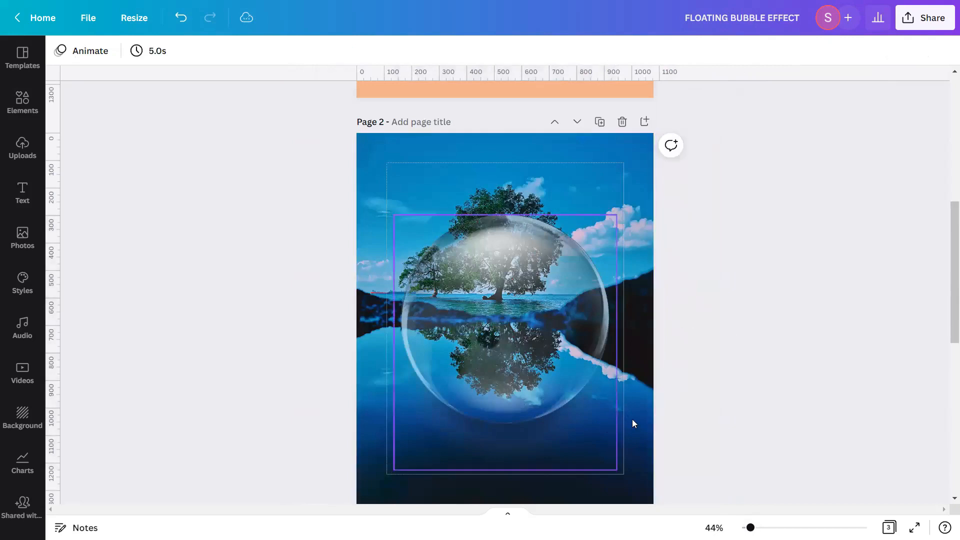
{"action": "scroll", "coordinate": [650, 420], "scroll_direction": "down", "scroll_amount": 5}
{"action": "left_click", "coordinate": [622, 340]}
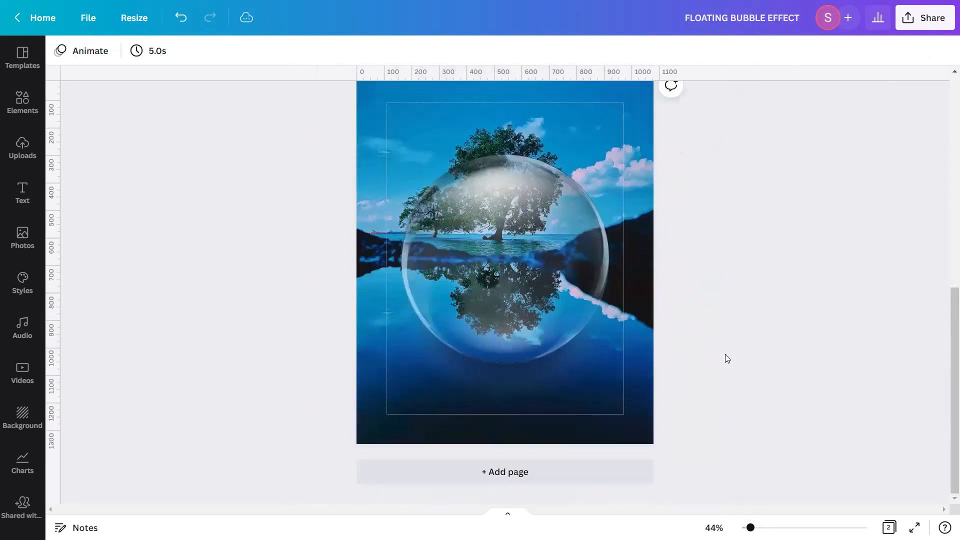
{"action": "scroll", "coordinate": [725, 356], "scroll_direction": "up", "scroll_amount": 3}
{"action": "left_click_drag", "start_coordinate": [751, 528], "coordinate": [755, 528]}
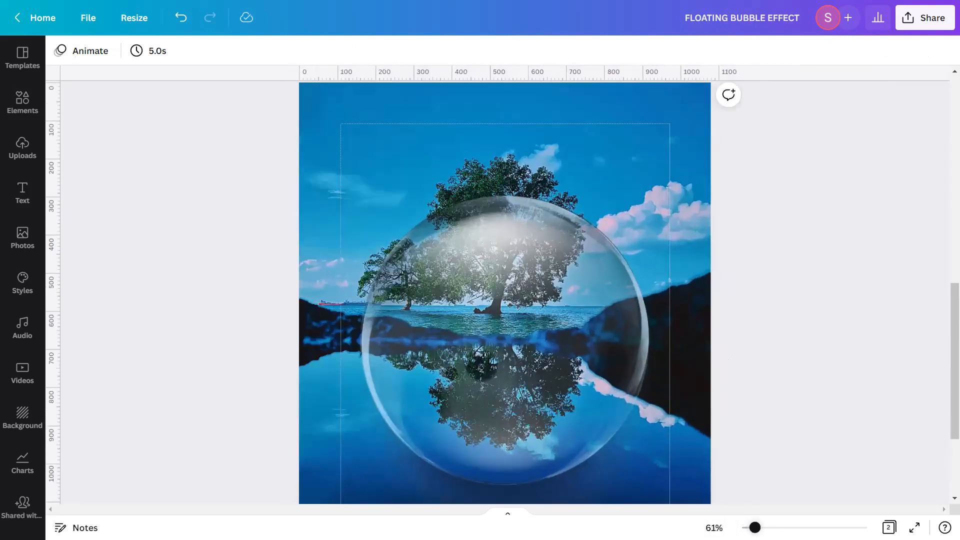
{"action": "scroll", "coordinate": [823, 411], "scroll_direction": "down", "scroll_amount": 2}
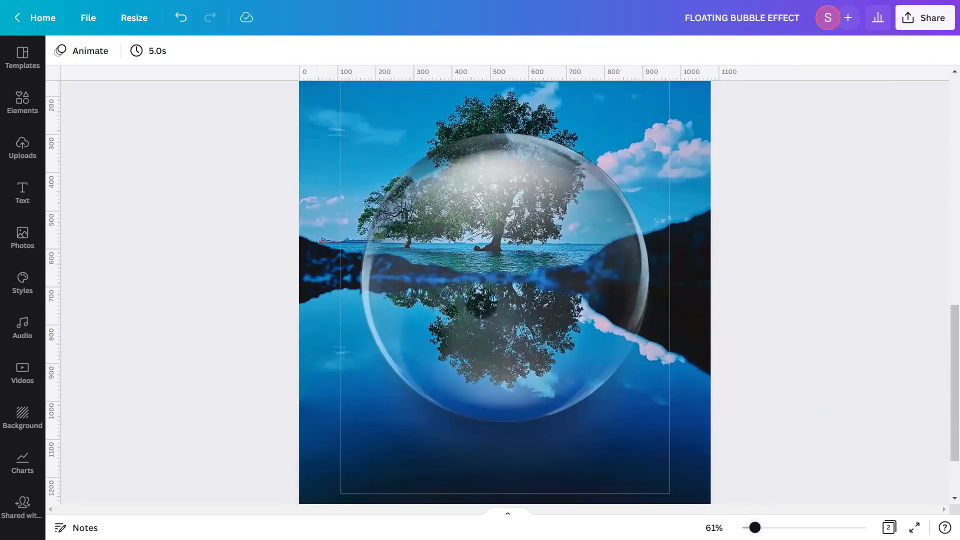
{"action": "left_click_drag", "start_coordinate": [756, 528], "coordinate": [750, 528]}
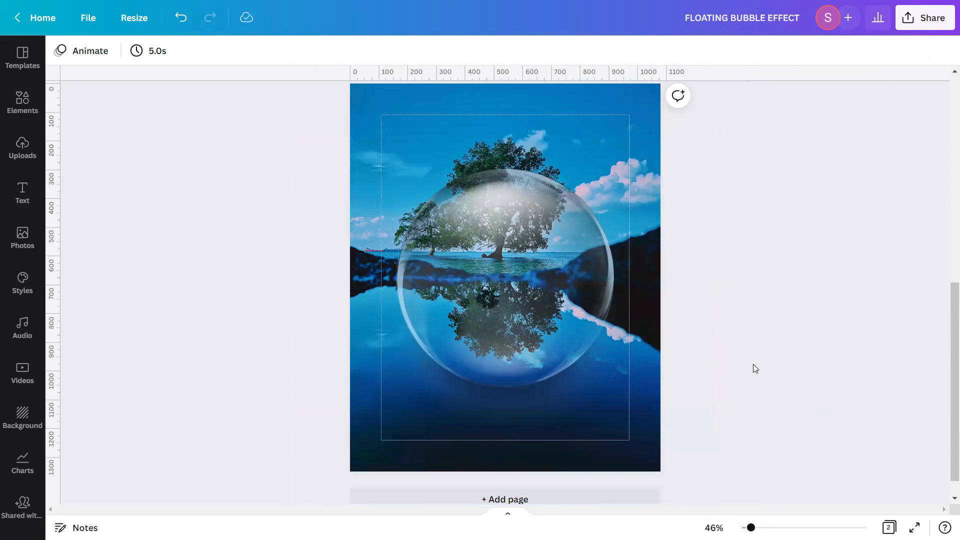
Apply a blur of 5 to the background photo on page 2 through its image adjustments, then deselect it
{"action": "left_click", "coordinate": [626, 156]}
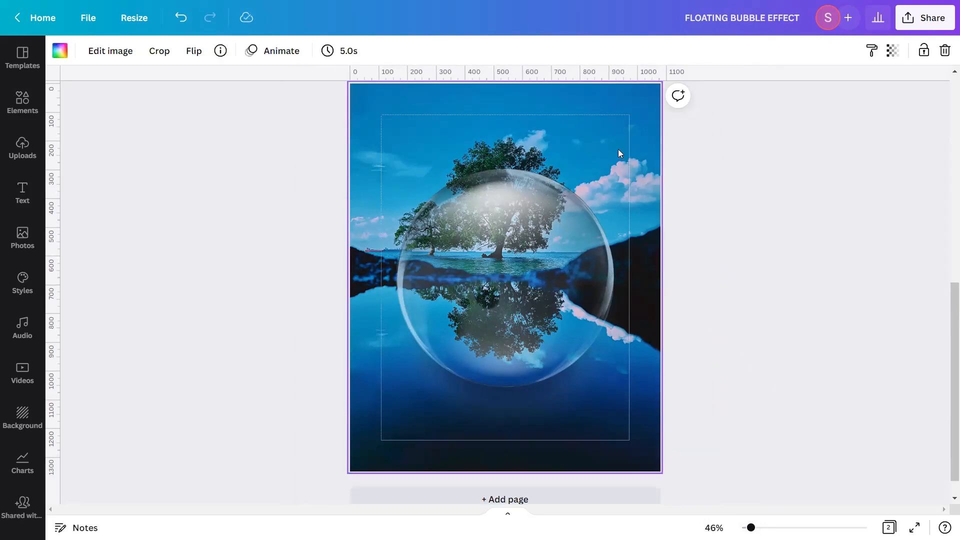
{"action": "left_click", "coordinate": [123, 51]}
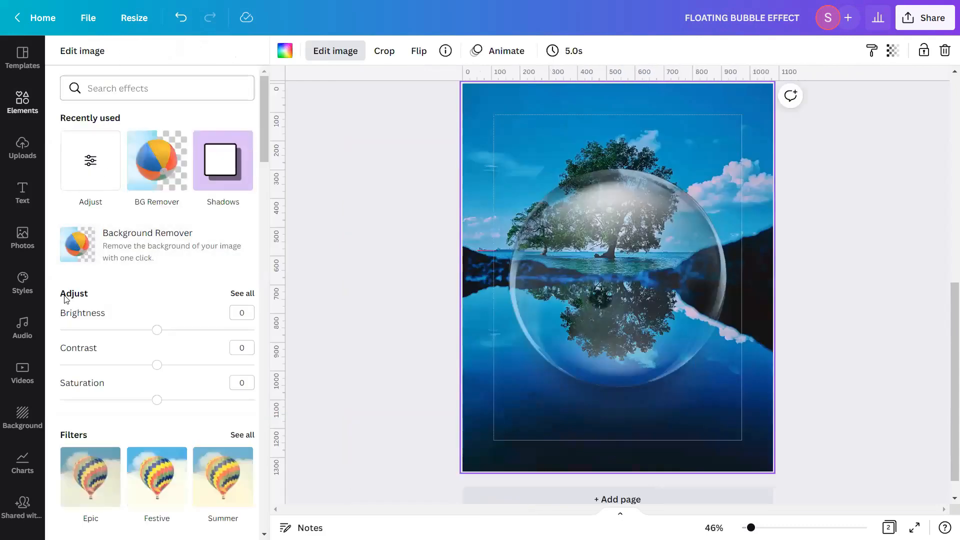
{"action": "left_click", "coordinate": [243, 294]}
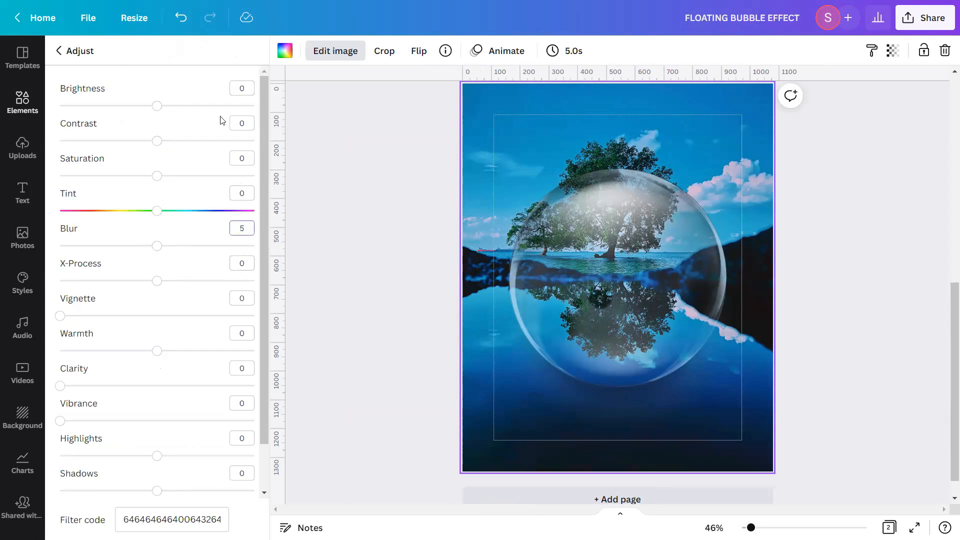
{"action": "key", "text": "Return"}
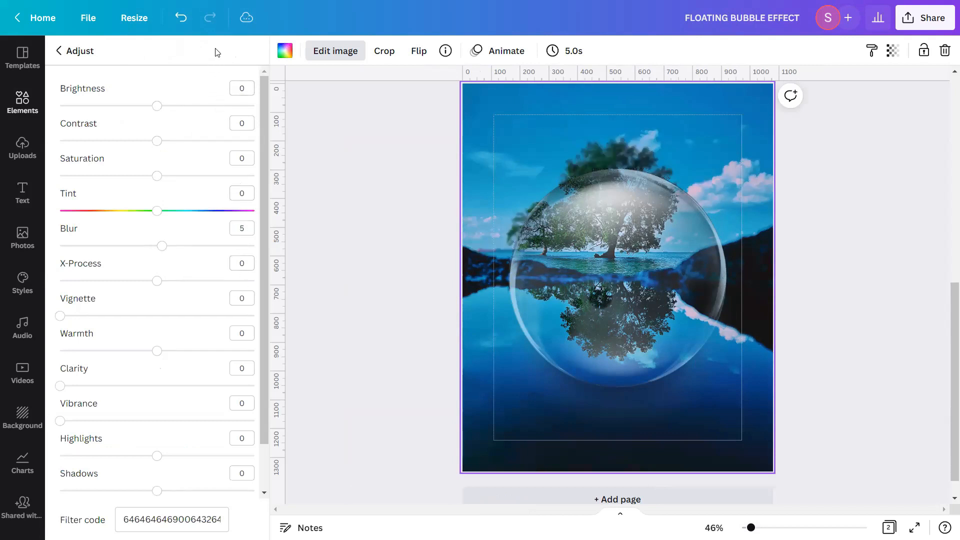
{"action": "left_click", "coordinate": [345, 163]}
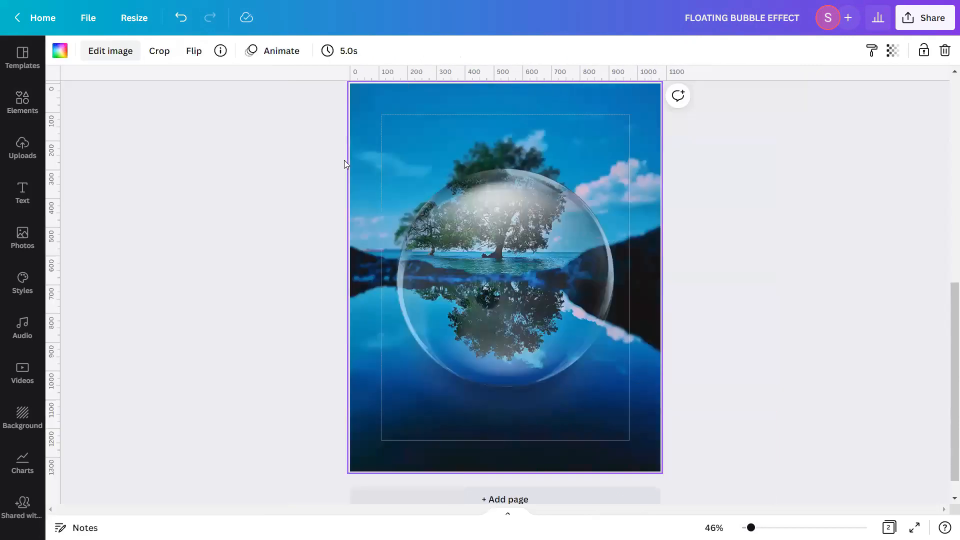
Inspect the bubble over the blurred background up close, then preview the design in full screen
{"action": "left_click_drag", "start_coordinate": [750, 527], "coordinate": [766, 527]}
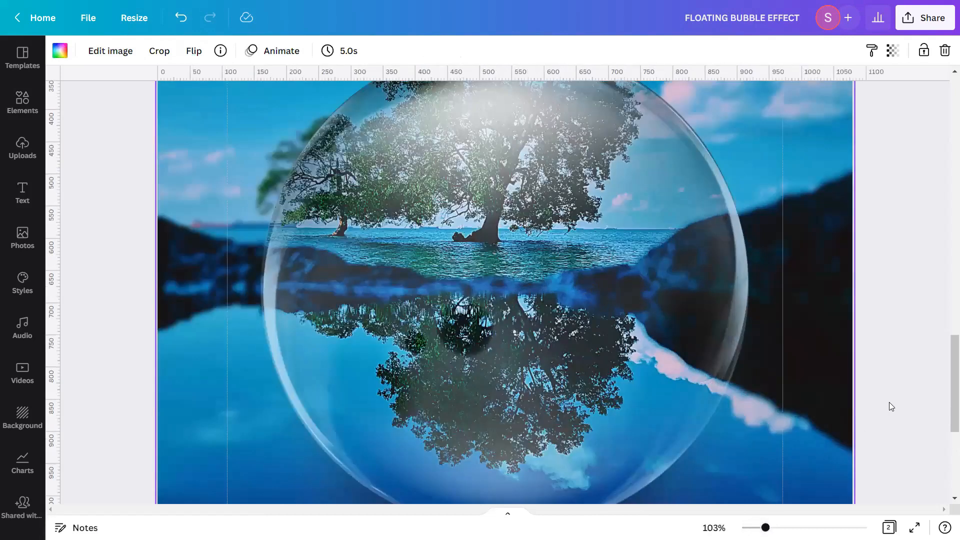
{"action": "left_click_drag", "start_coordinate": [946, 356], "coordinate": [947, 311]}
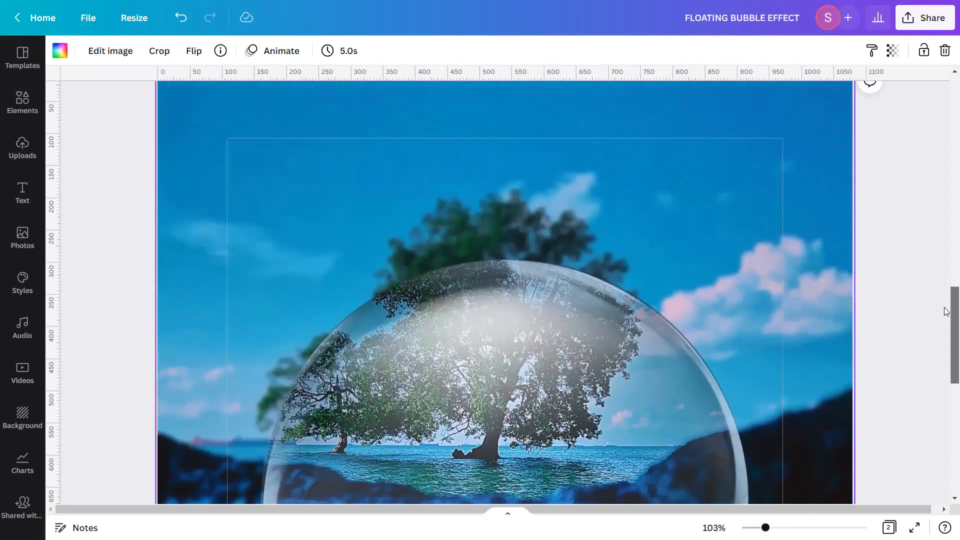
{"action": "mouse_move", "coordinate": [946, 311]}
{"action": "left_mouse_down"}
{"action": "mouse_move", "coordinate": [946, 400]}
{"action": "mouse_move", "coordinate": [949, 322]}
{"action": "left_mouse_up"}
{"action": "left_click", "coordinate": [877, 392]}
{"action": "left_click_drag", "start_coordinate": [766, 527], "coordinate": [760, 528]}
{"action": "left_click_drag", "start_coordinate": [758, 528], "coordinate": [752, 528]}
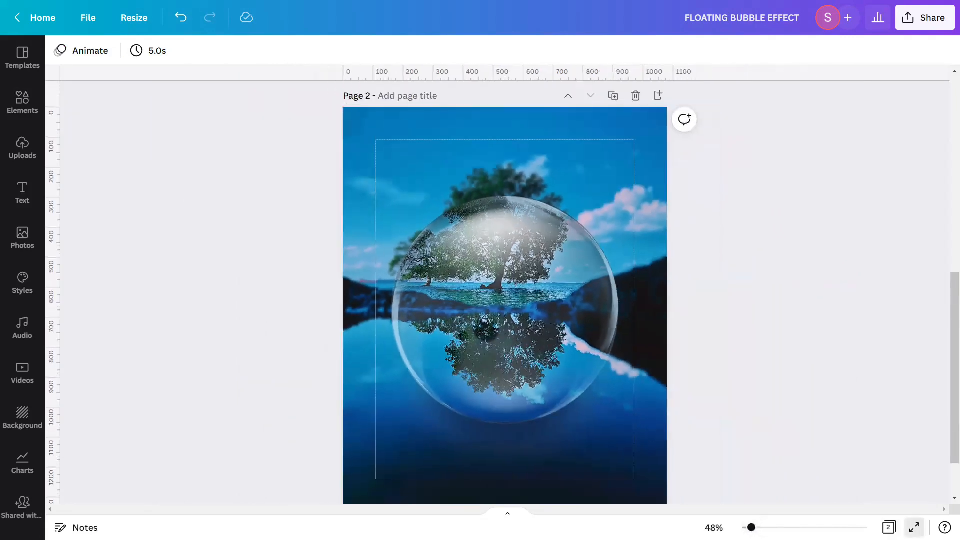
{"action": "left_click", "coordinate": [915, 528]}
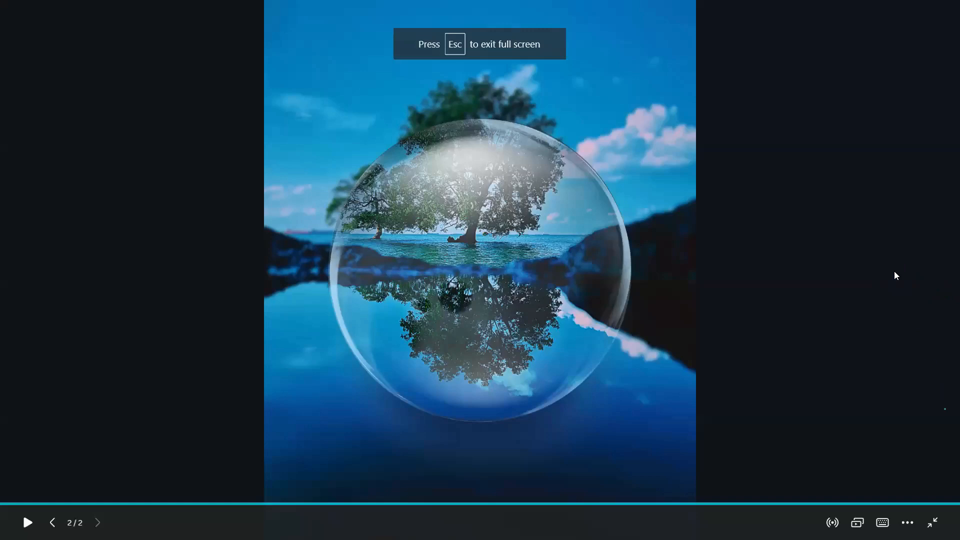